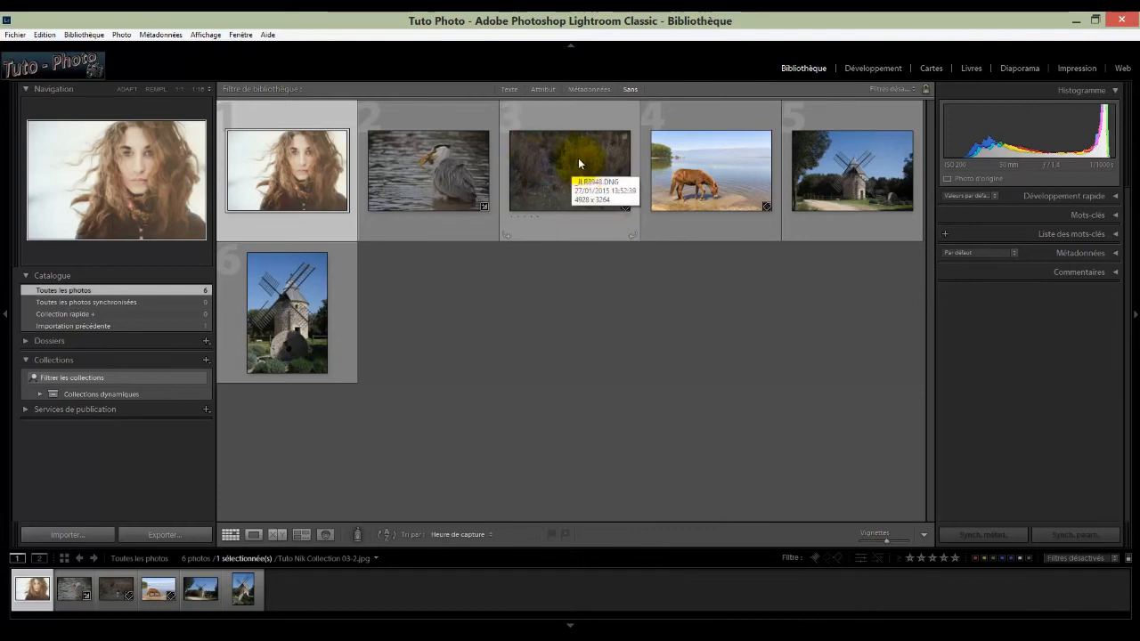
Select the duck photo _JLR8948.DNG in the library and open it in the Develop module
{"action": "left_click", "coordinate": [572, 154]}
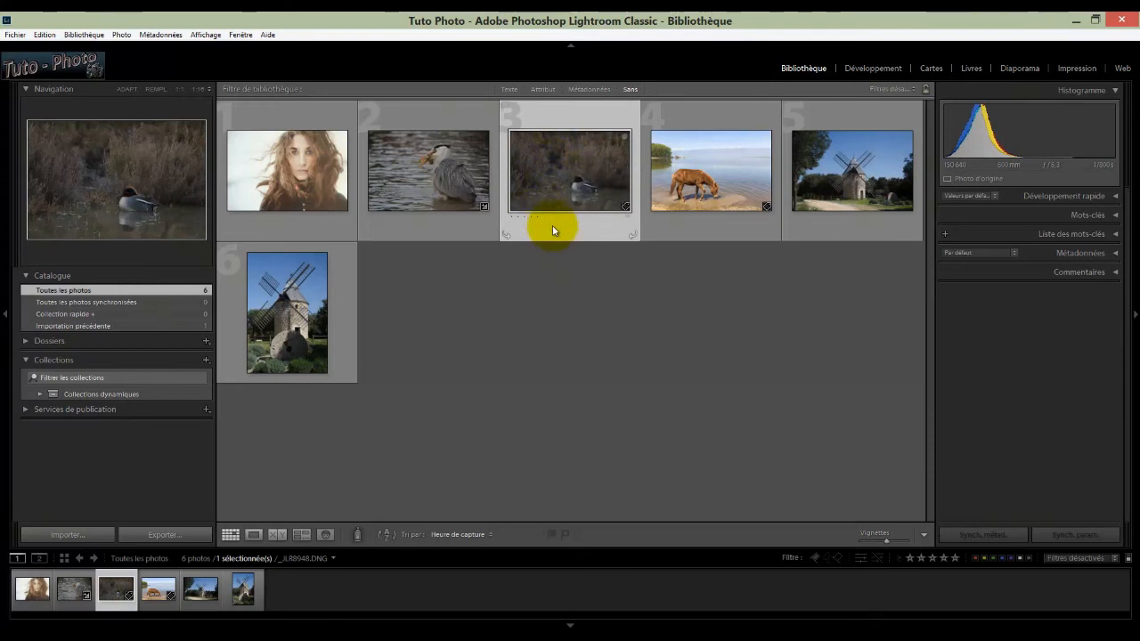
{"action": "left_click", "coordinate": [876, 69]}
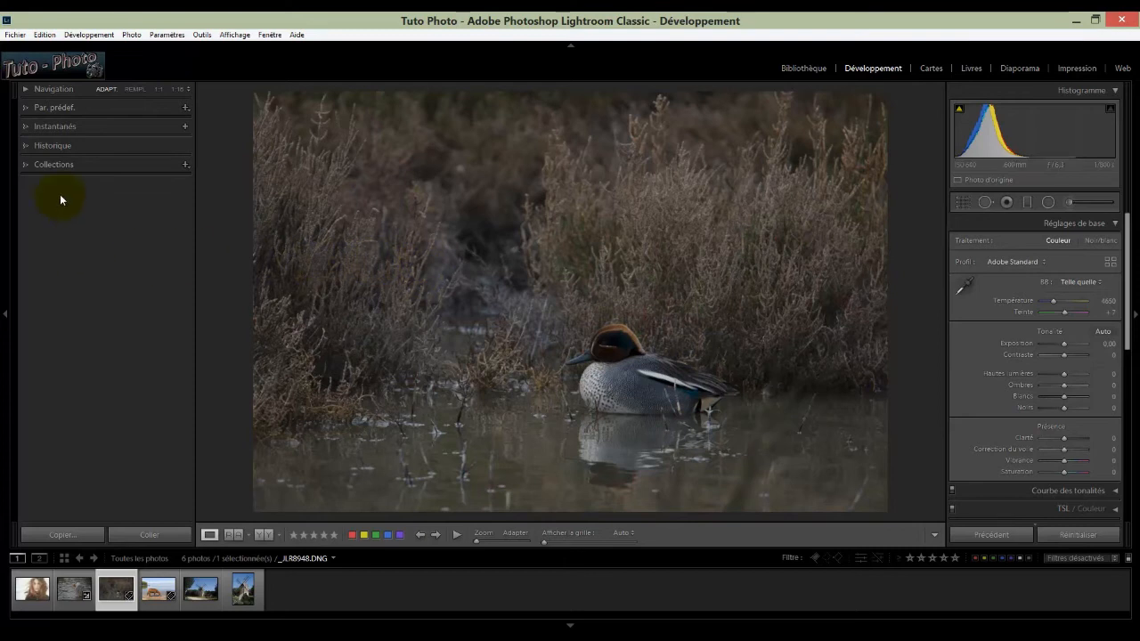
Review the external editing preferences for Color Efex Pro 4, including file format, colour space, bit depth and resolution
{"action": "left_click", "coordinate": [44, 36]}
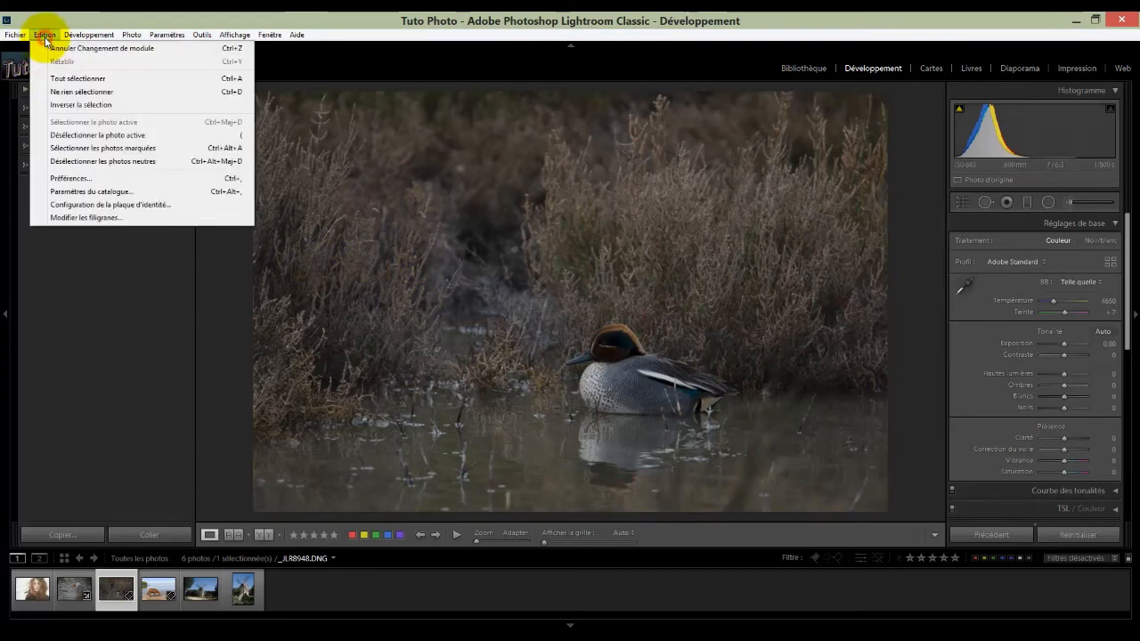
{"action": "left_click", "coordinate": [56, 179]}
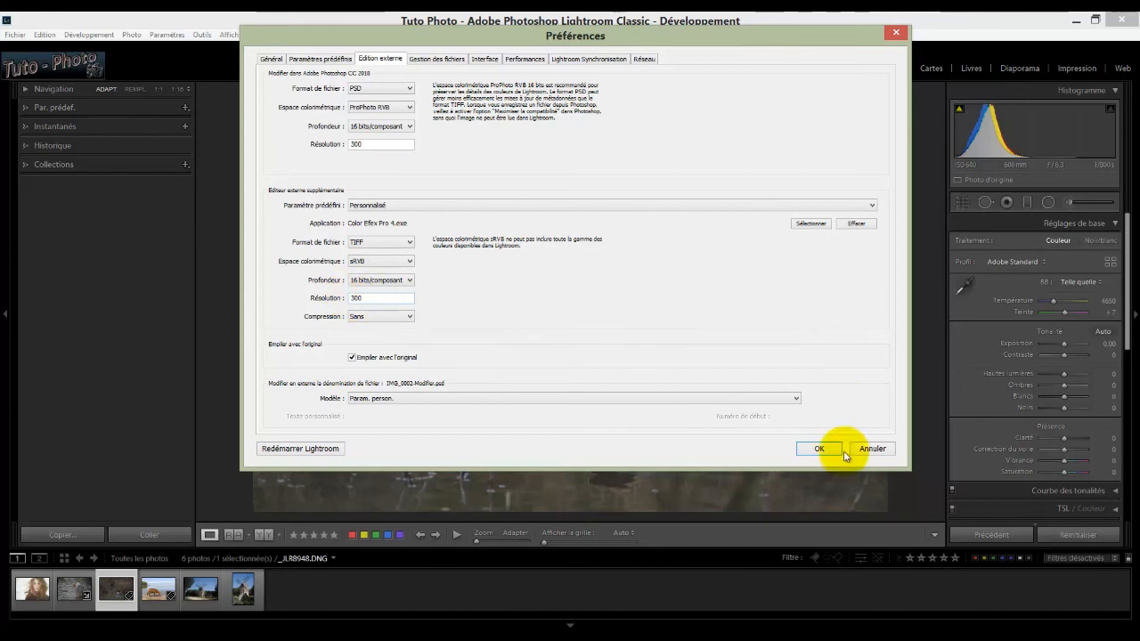
{"action": "left_click", "coordinate": [818, 449]}
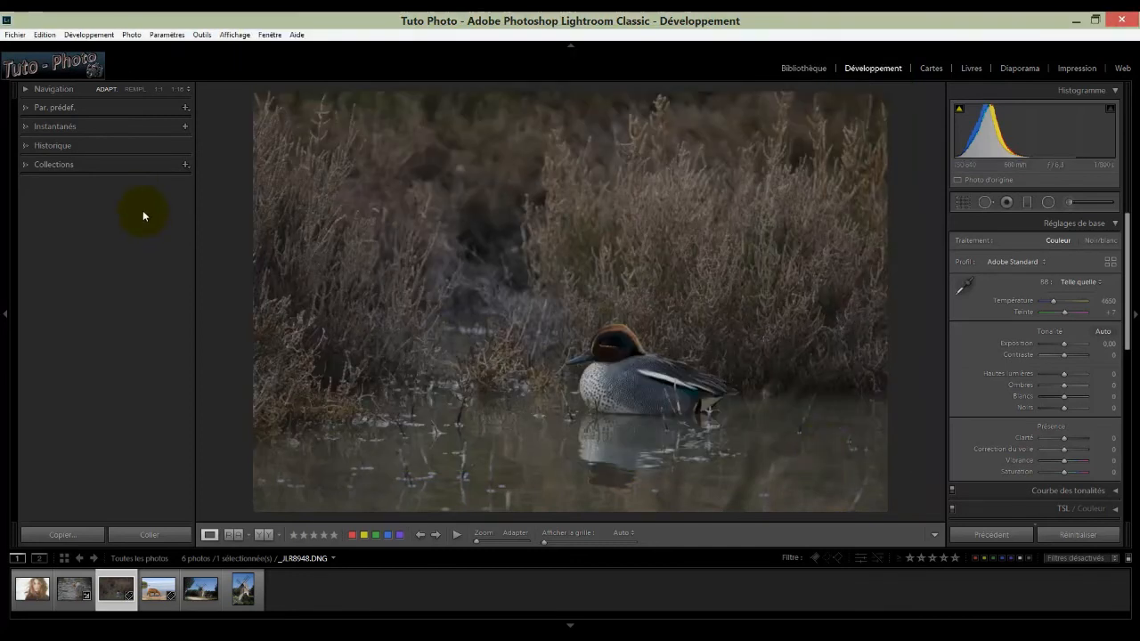
Send the duck photo to Color Efex Pro 4 as a copy with the Lightroom corrections applied
{"action": "left_click", "coordinate": [131, 35]}
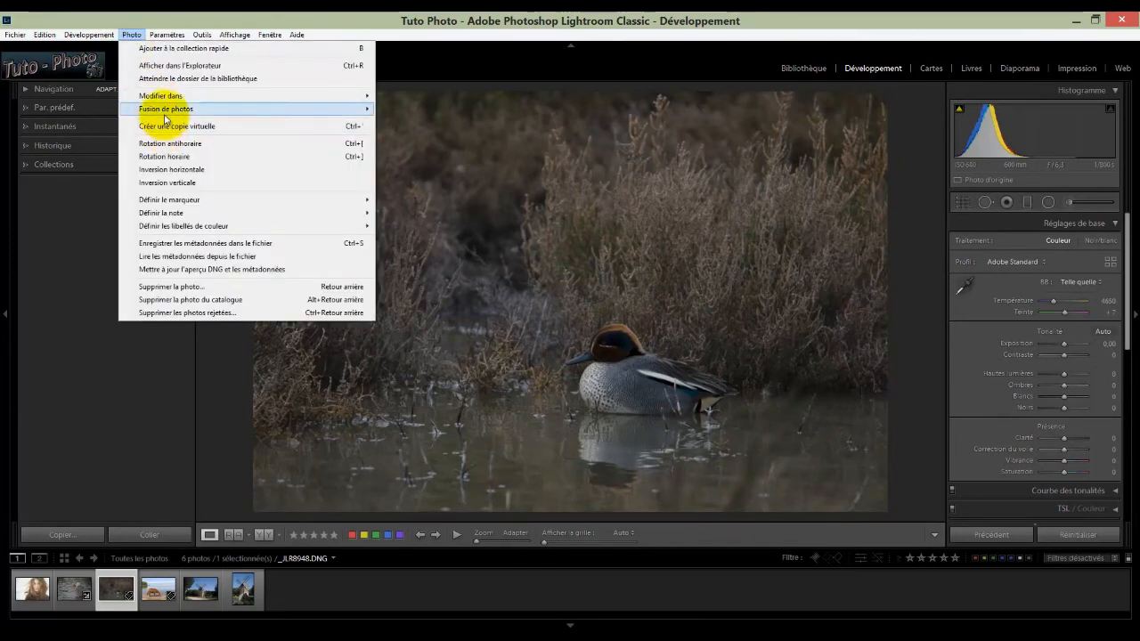
{"action": "mouse_move", "coordinate": [162, 95]}
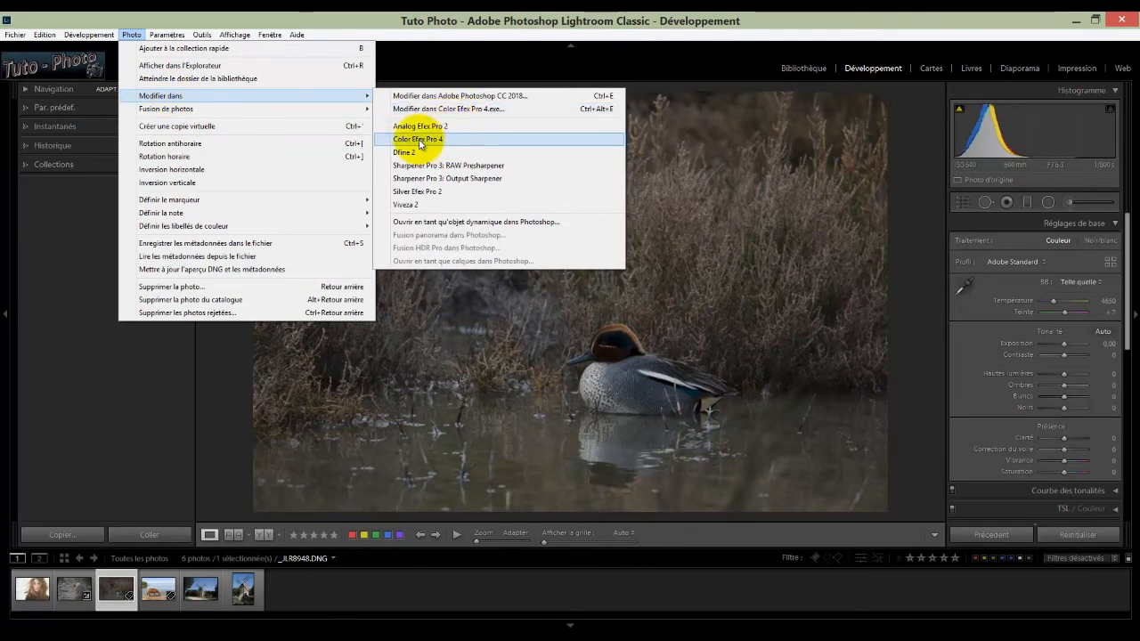
{"action": "left_click", "coordinate": [418, 140]}
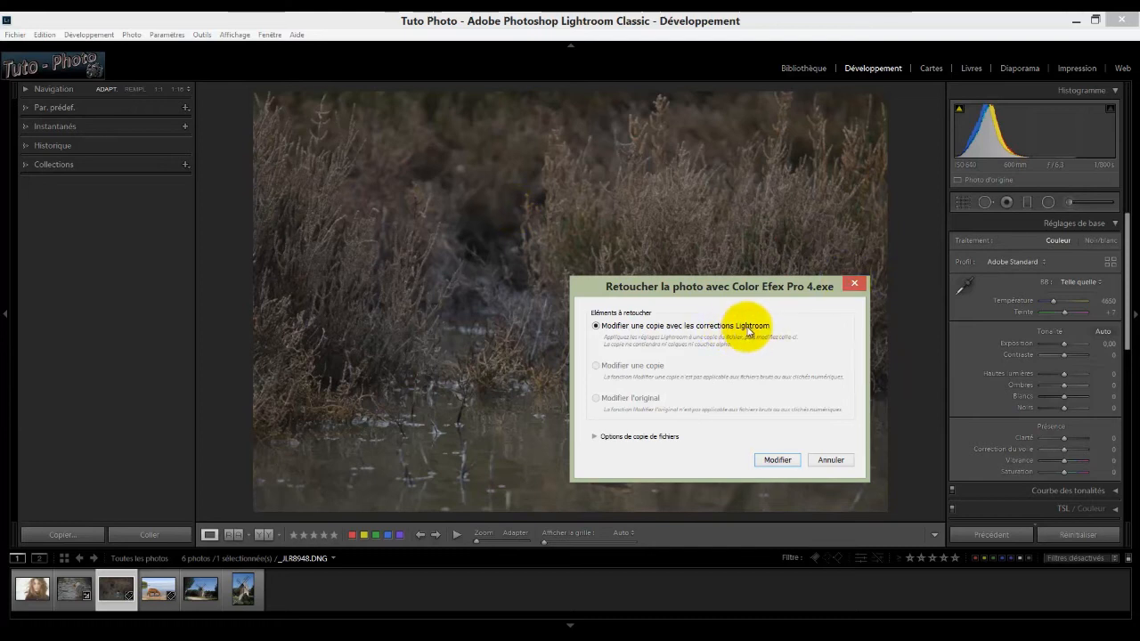
{"action": "left_click", "coordinate": [778, 461]}
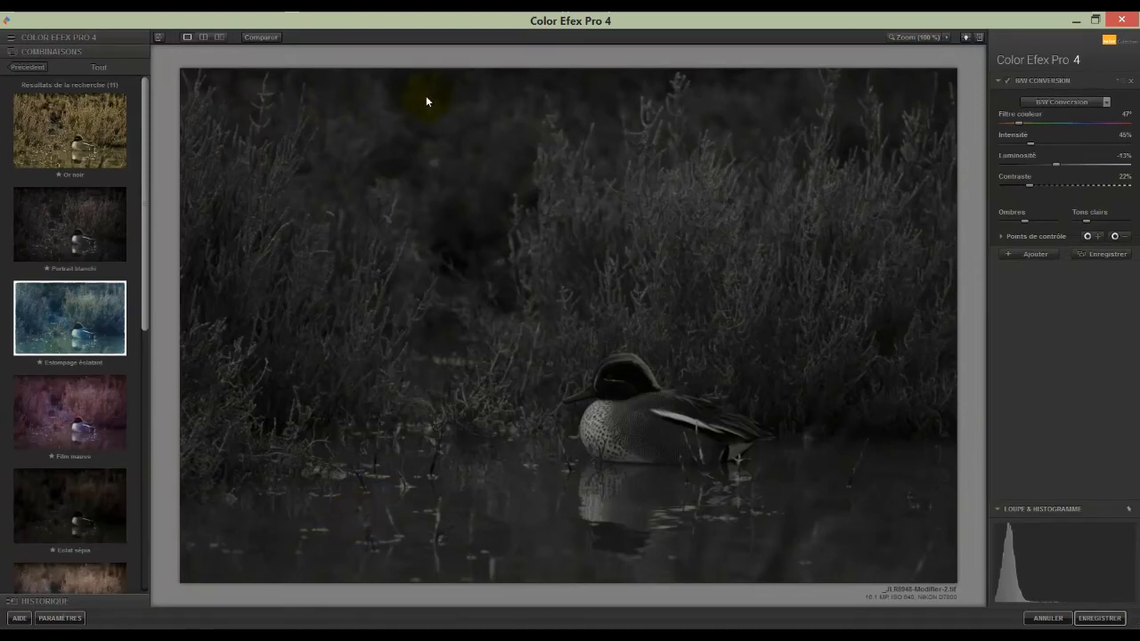
Look over the individual filter list, the combination categories and the full set of combinations
{"action": "left_click", "coordinate": [38, 36]}
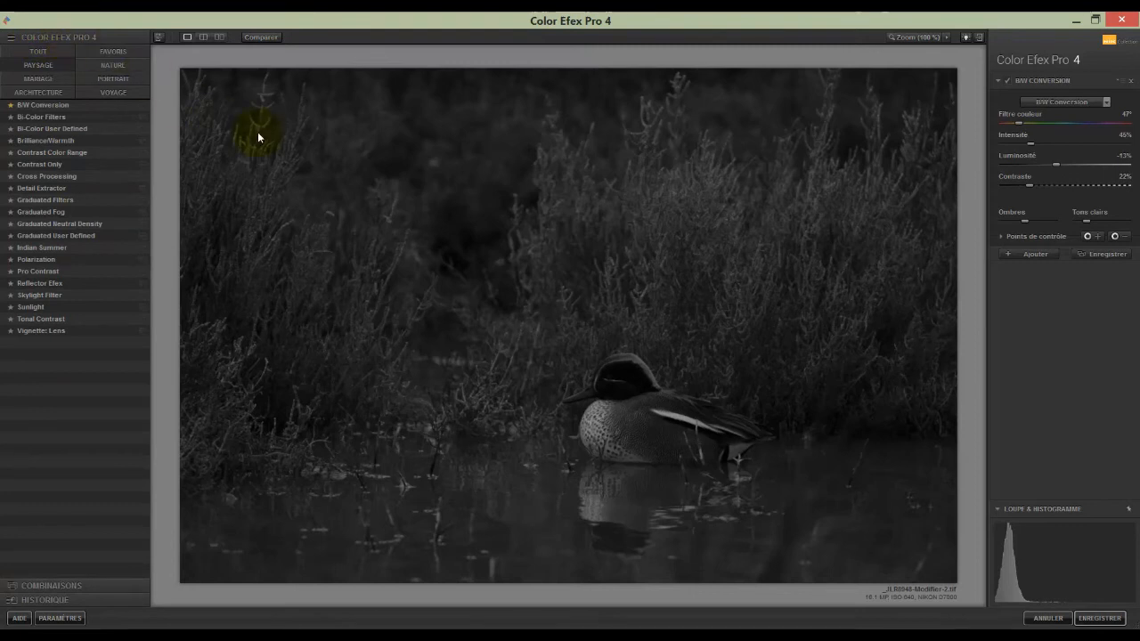
{"action": "left_click", "coordinate": [77, 592]}
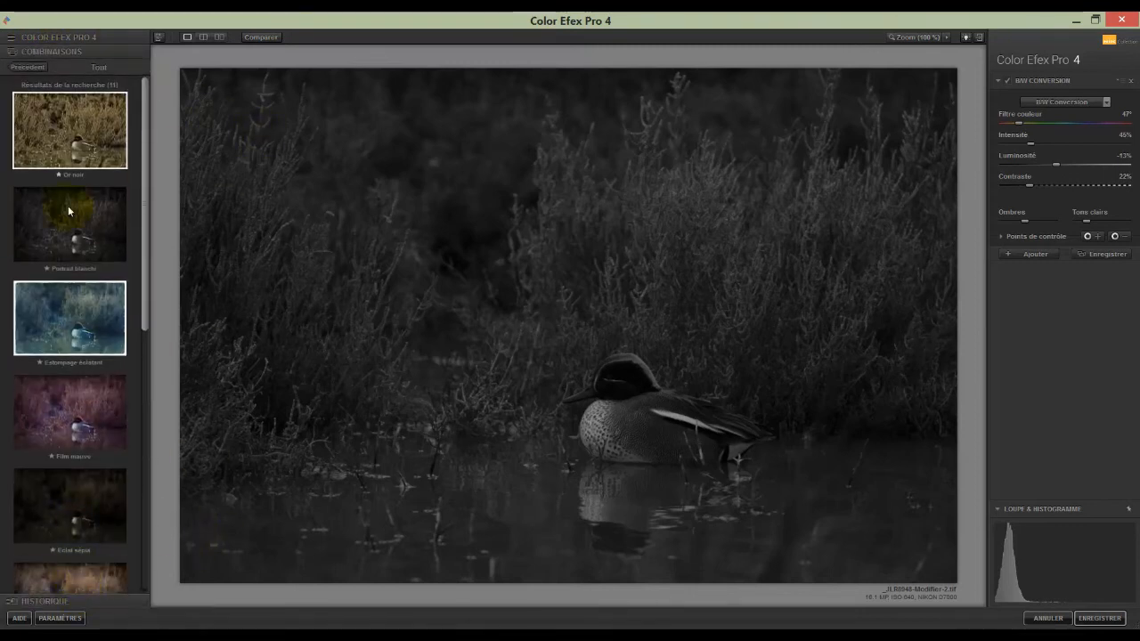
{"action": "left_click", "coordinate": [25, 68]}
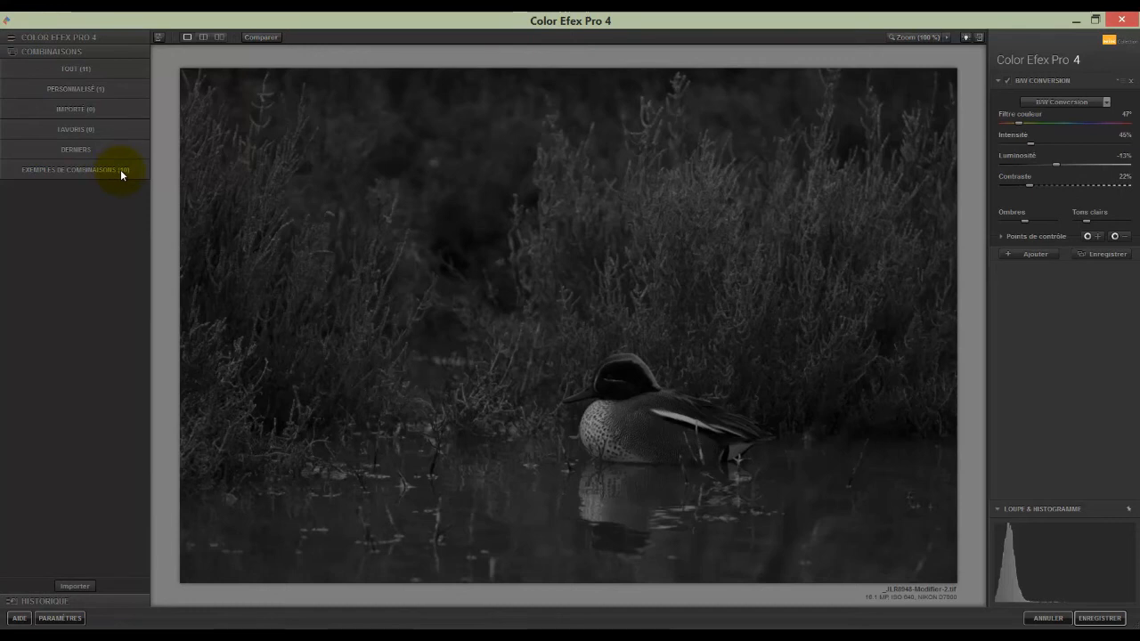
{"action": "left_click", "coordinate": [105, 69]}
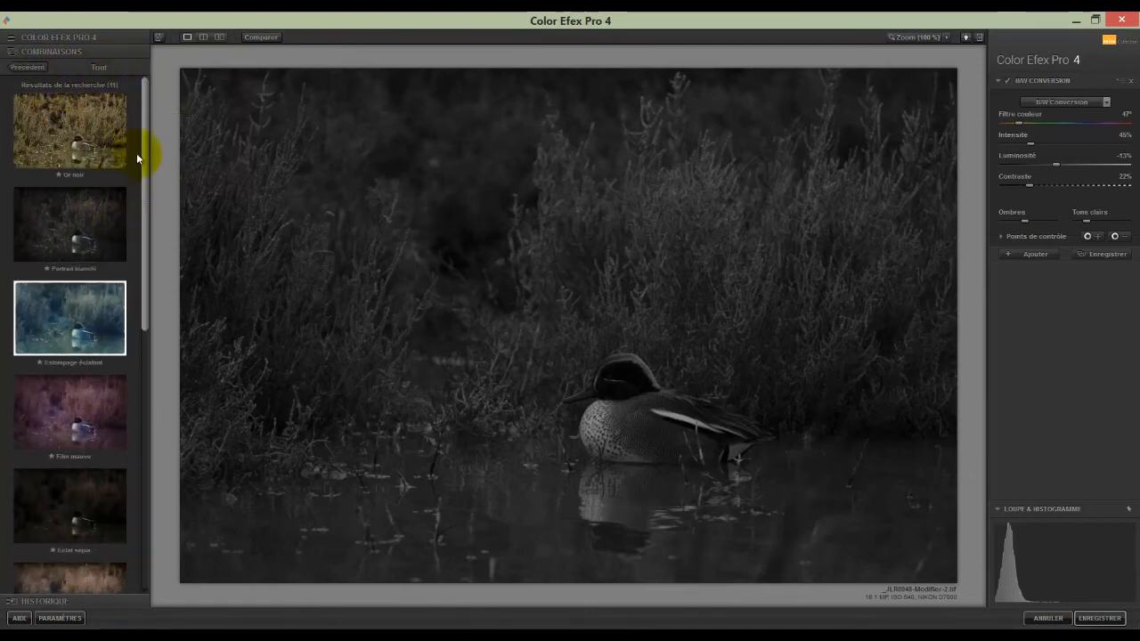
Browse the custom combinations and look through the complete combination list from beginning to end
{"action": "left_click", "coordinate": [30, 69]}
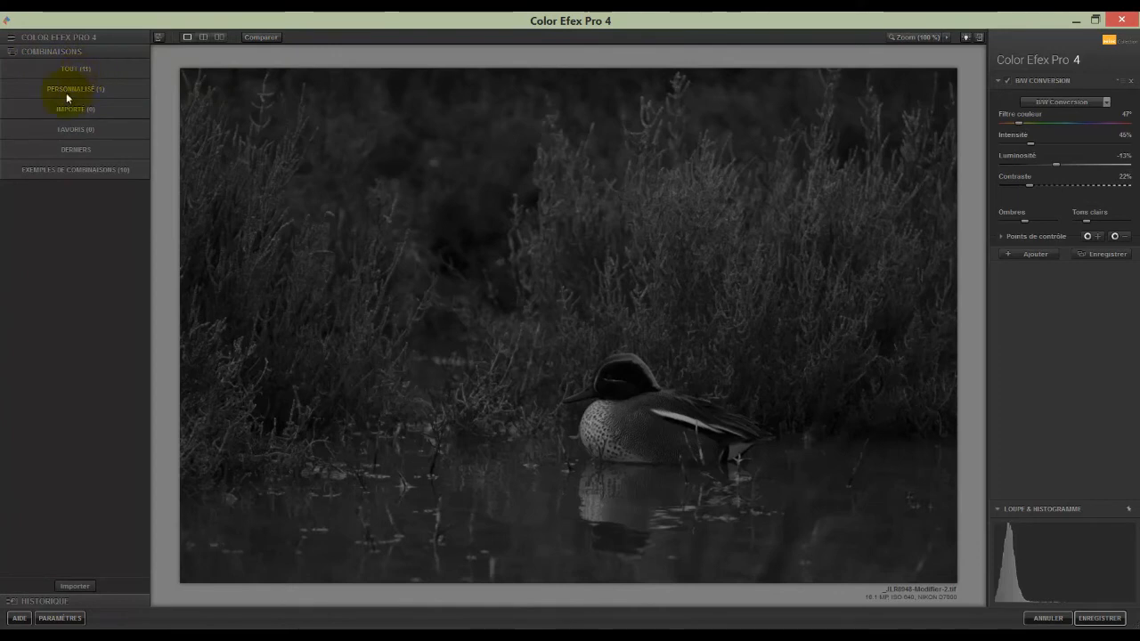
{"action": "left_click", "coordinate": [65, 87]}
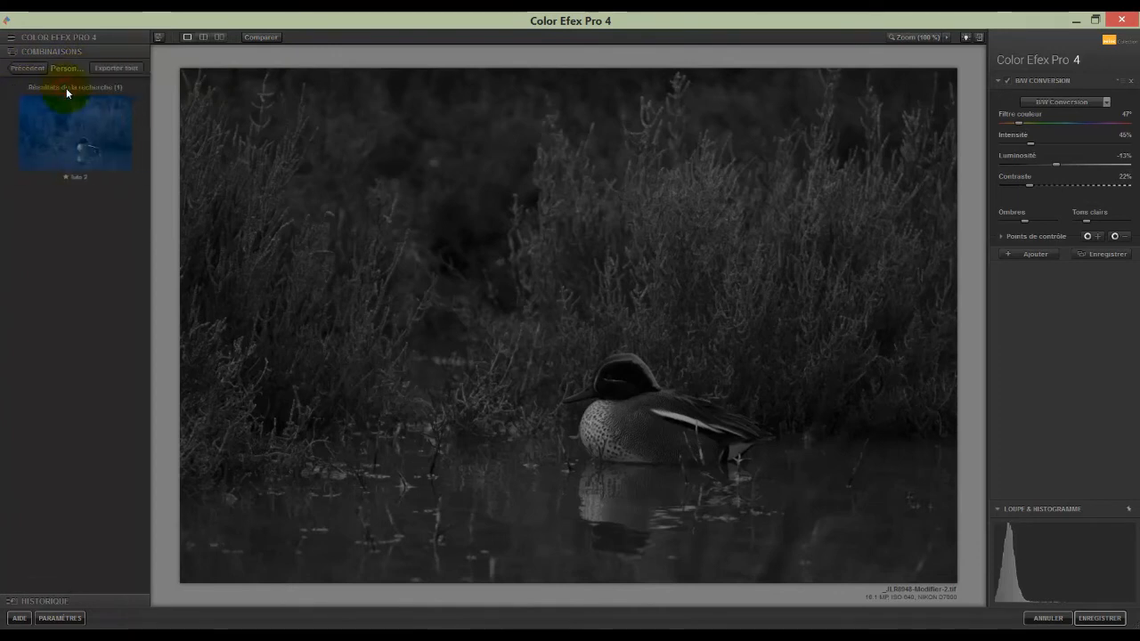
{"action": "left_click", "coordinate": [25, 70]}
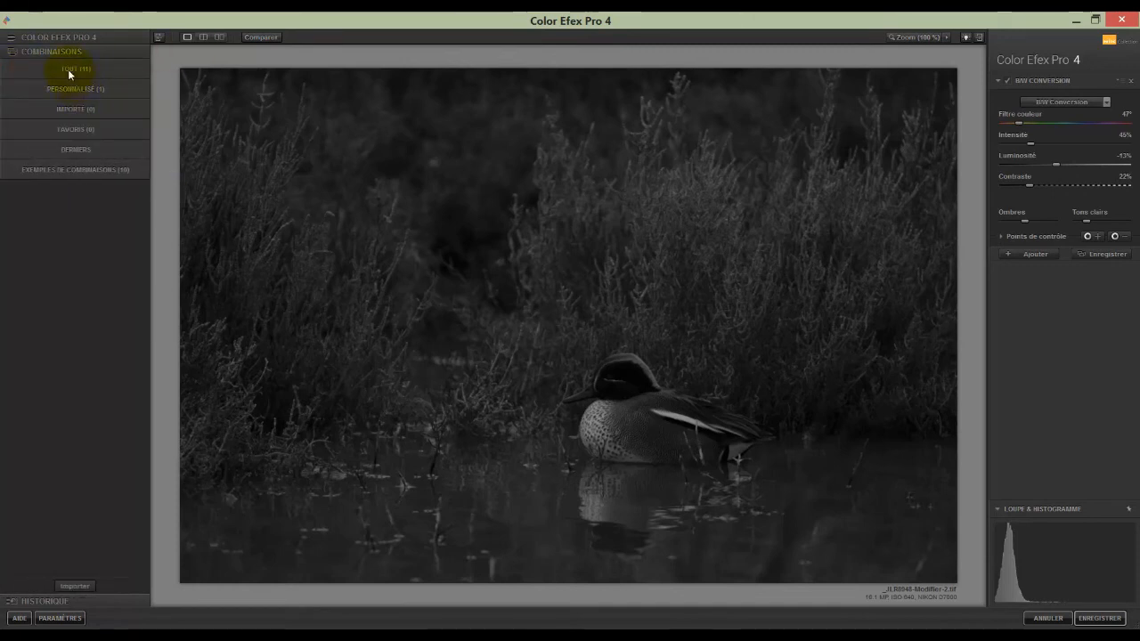
{"action": "left_click", "coordinate": [71, 68]}
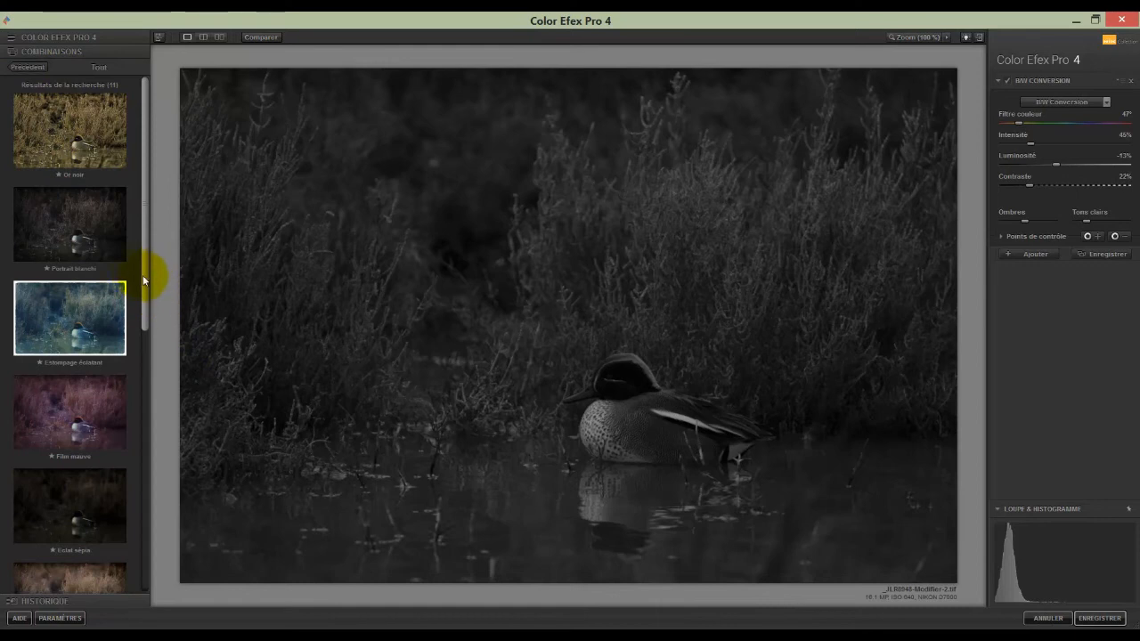
{"action": "left_click_drag", "start_coordinate": [142, 275], "coordinate": [157, 470]}
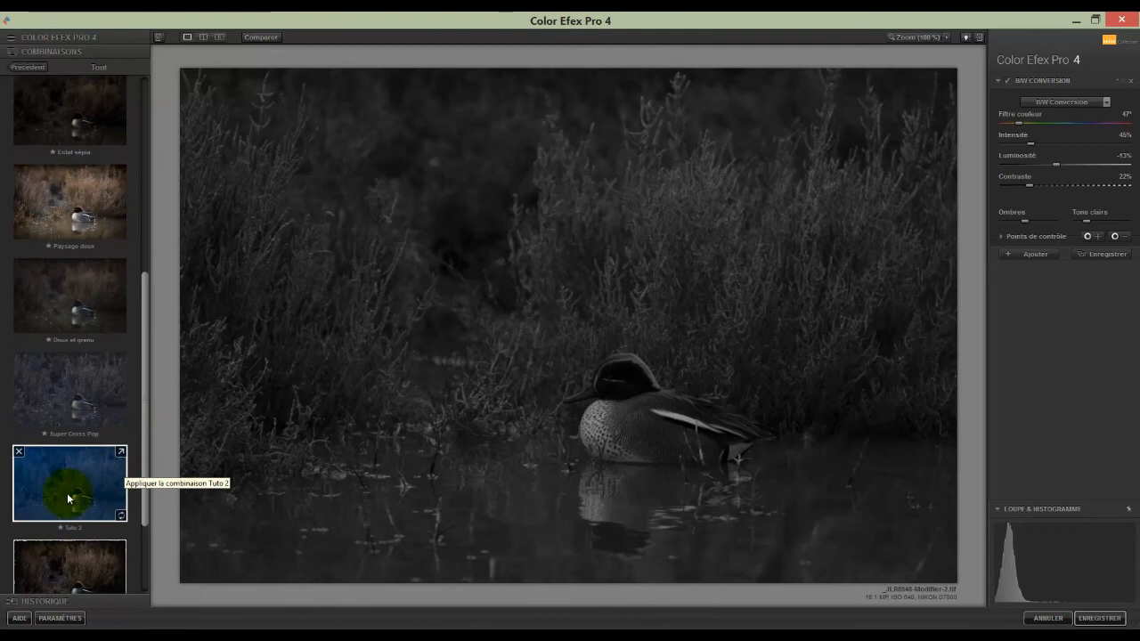
{"action": "left_click_drag", "start_coordinate": [141, 379], "coordinate": [130, 156]}
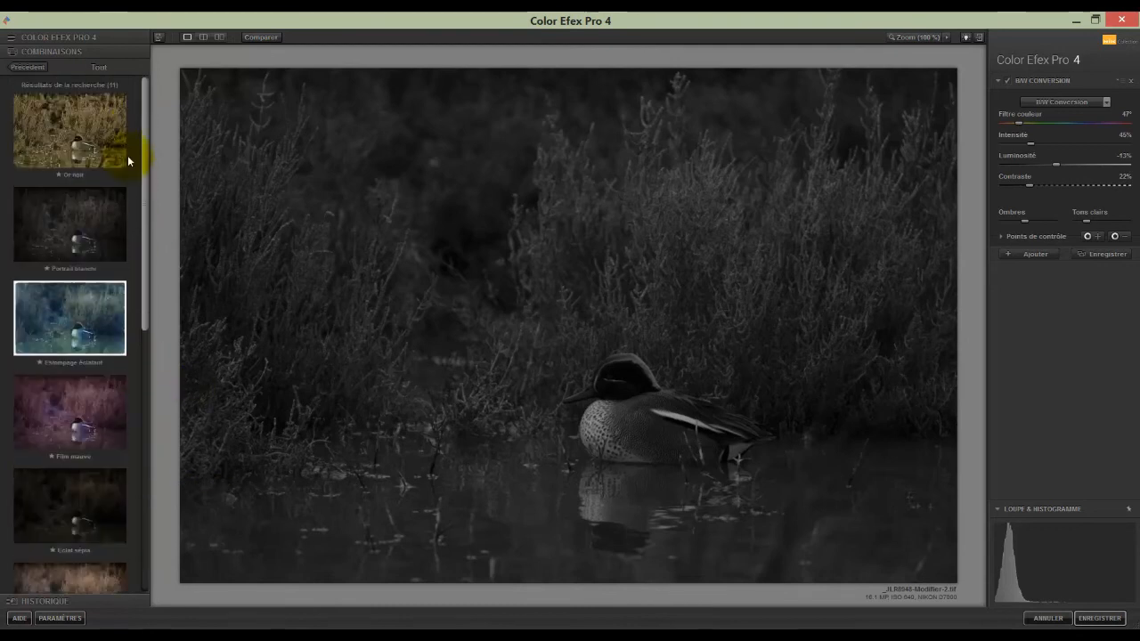
Try the Or noir and Coucher de soleil chaud looks from the example combinations on the duck photo
{"action": "left_click", "coordinate": [23, 67]}
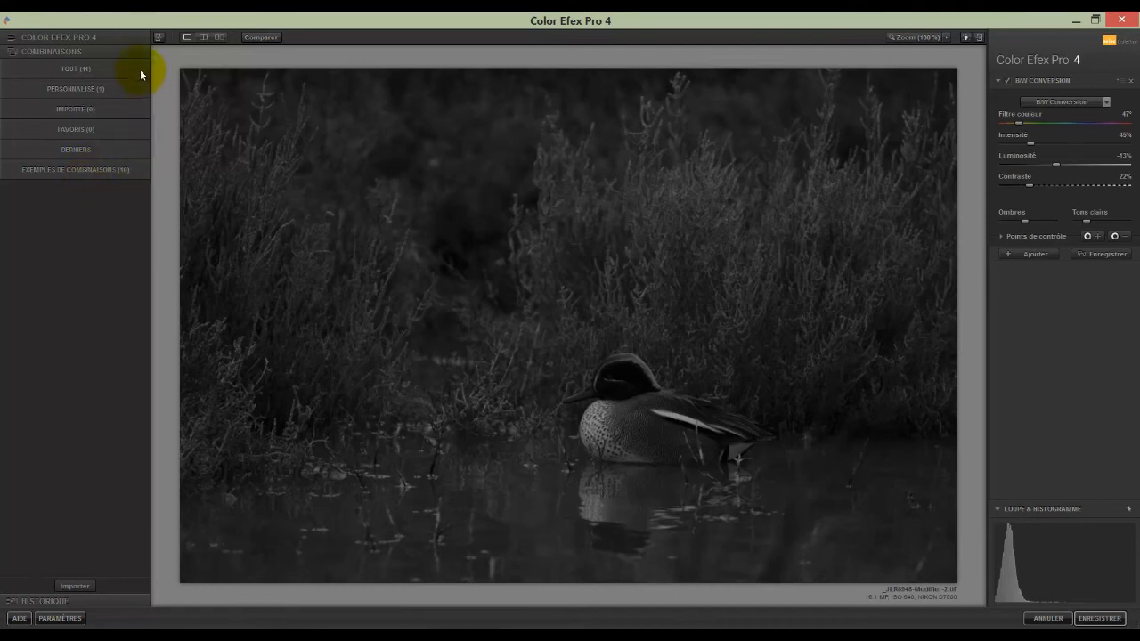
{"action": "left_click", "coordinate": [67, 171]}
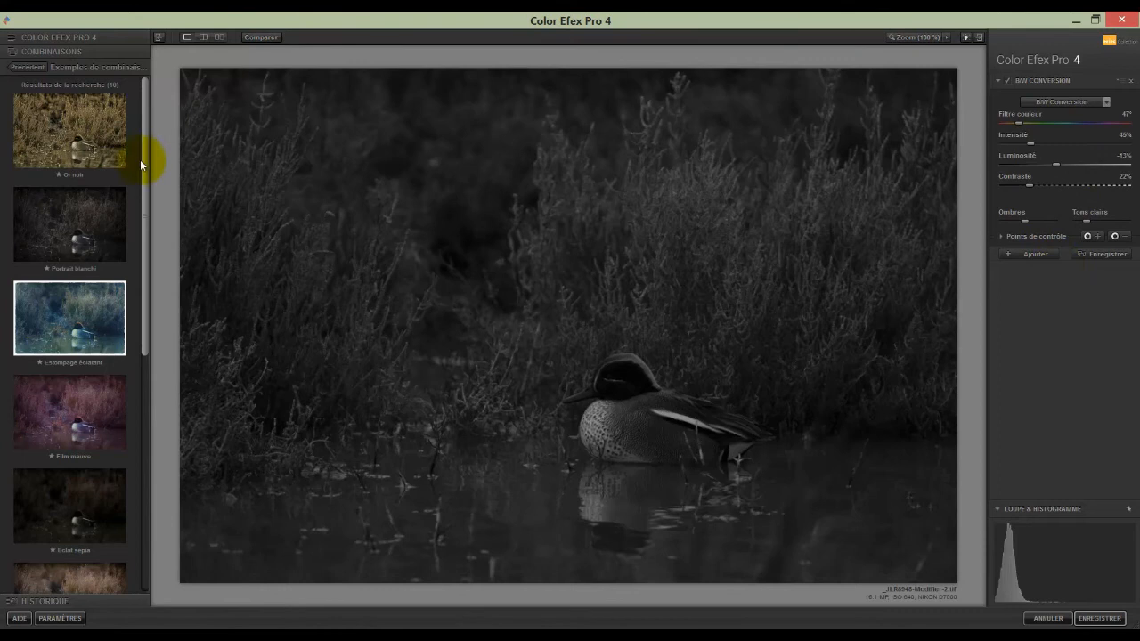
{"action": "left_click", "coordinate": [67, 135]}
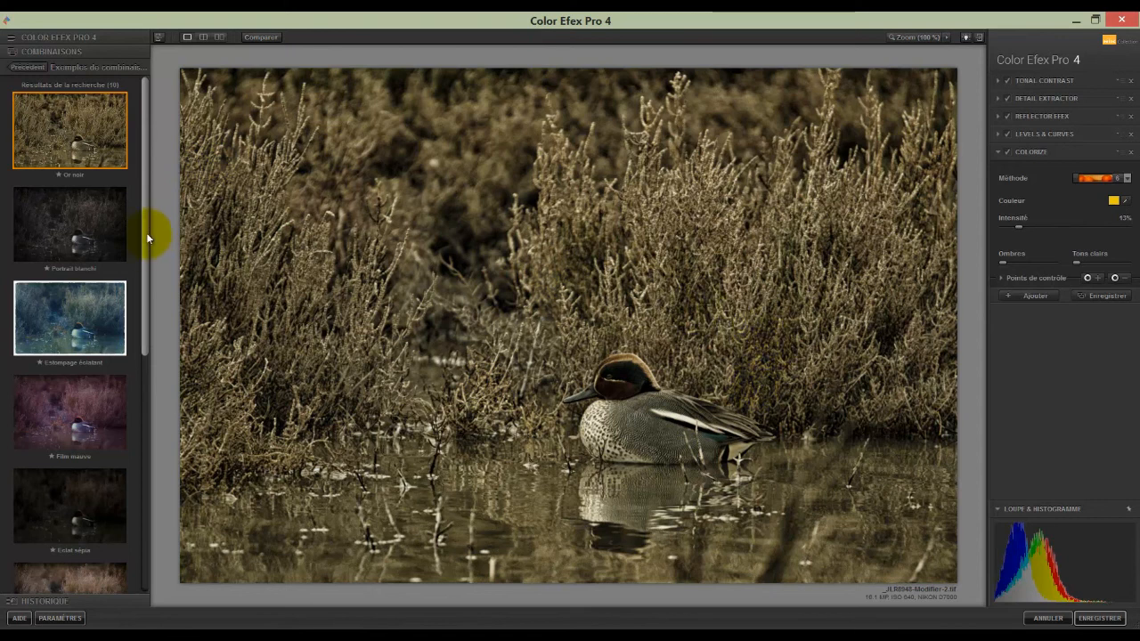
{"action": "left_click_drag", "start_coordinate": [145, 243], "coordinate": [163, 482]}
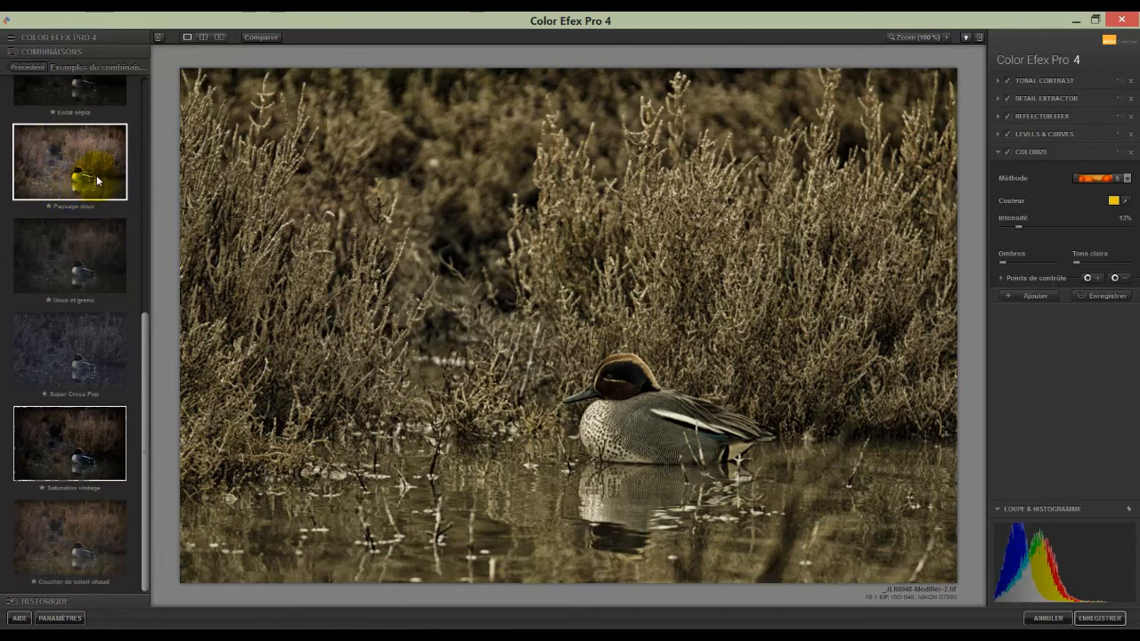
{"action": "left_click", "coordinate": [78, 556]}
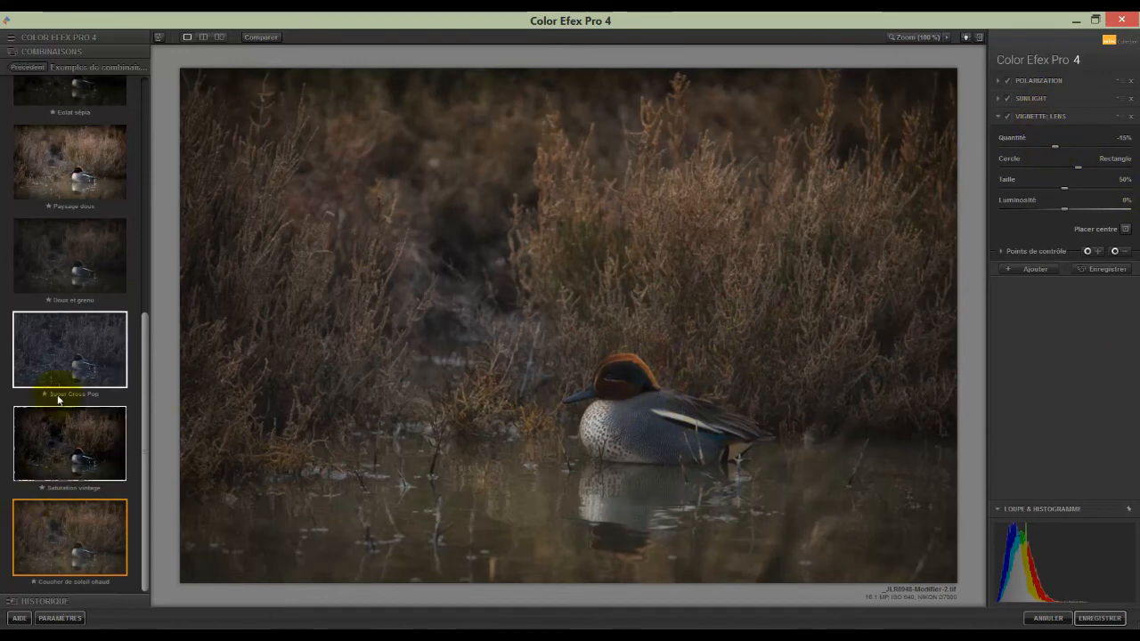
Apply the Paysage doux combination to the duck photo and compare the result with the original image
{"action": "left_click", "coordinate": [64, 174]}
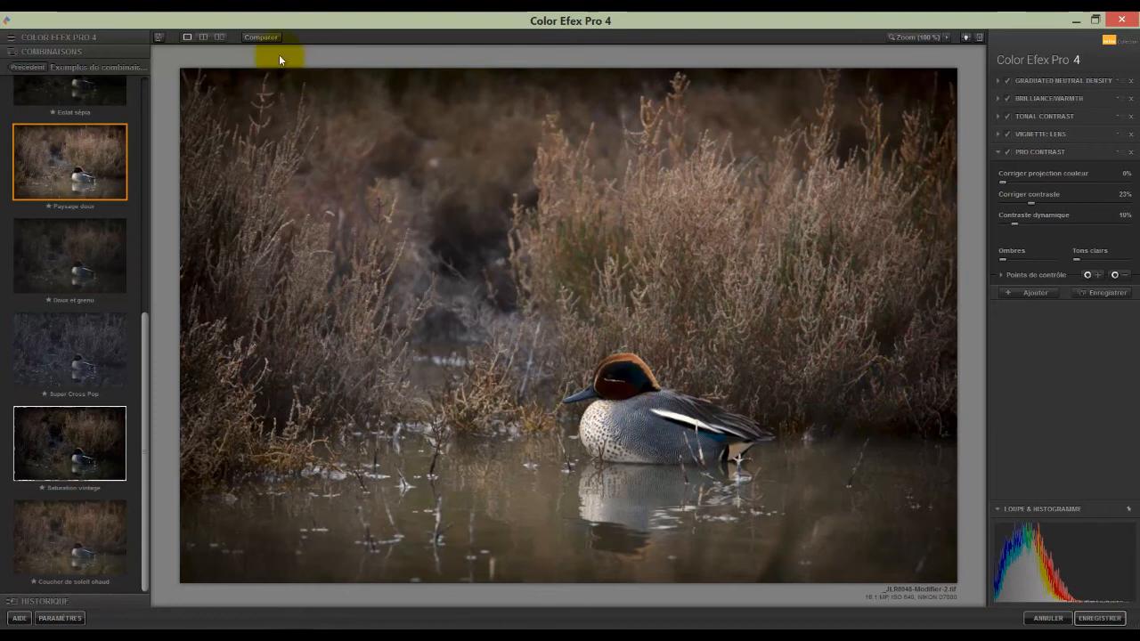
{"action": "left_click", "coordinate": [260, 37]}
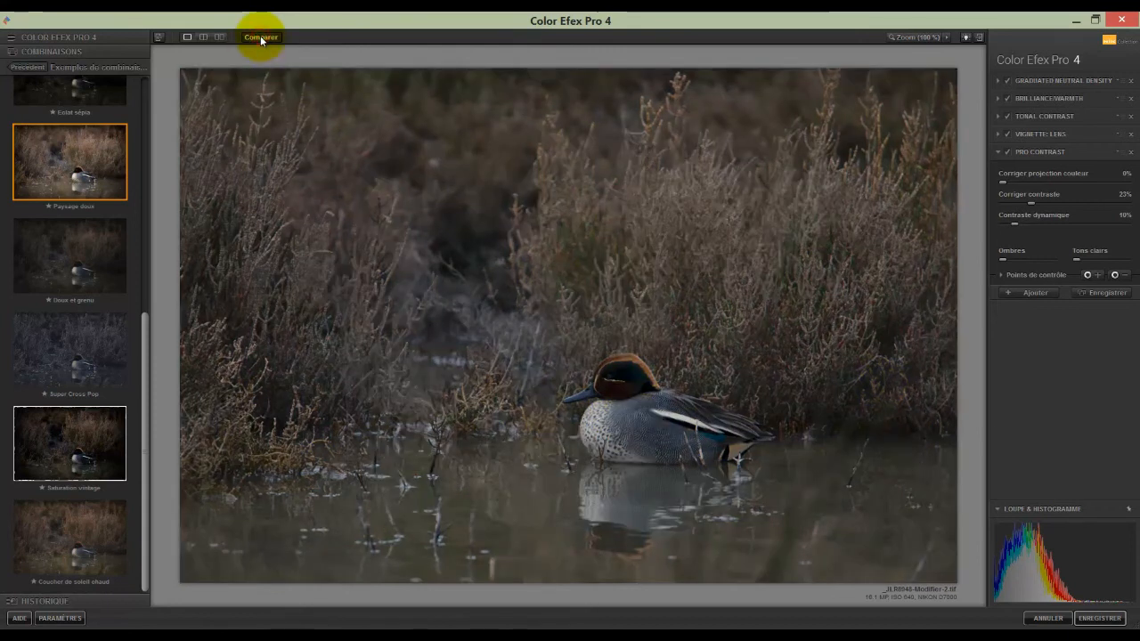
{"action": "left_click", "coordinate": [260, 36]}
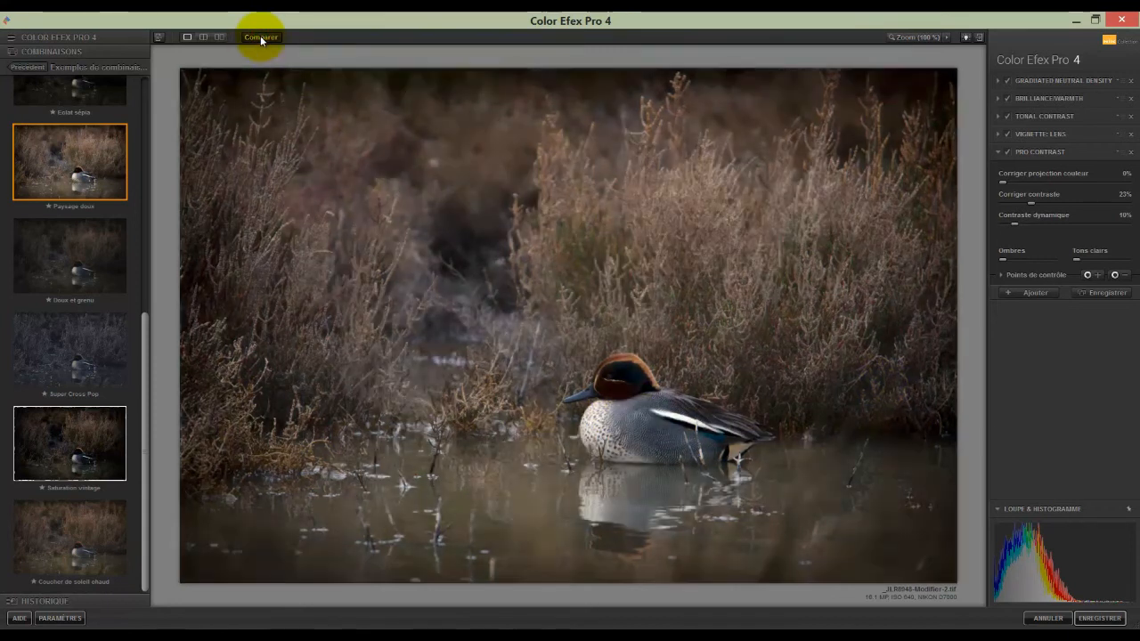
{"action": "left_click", "coordinate": [260, 36]}
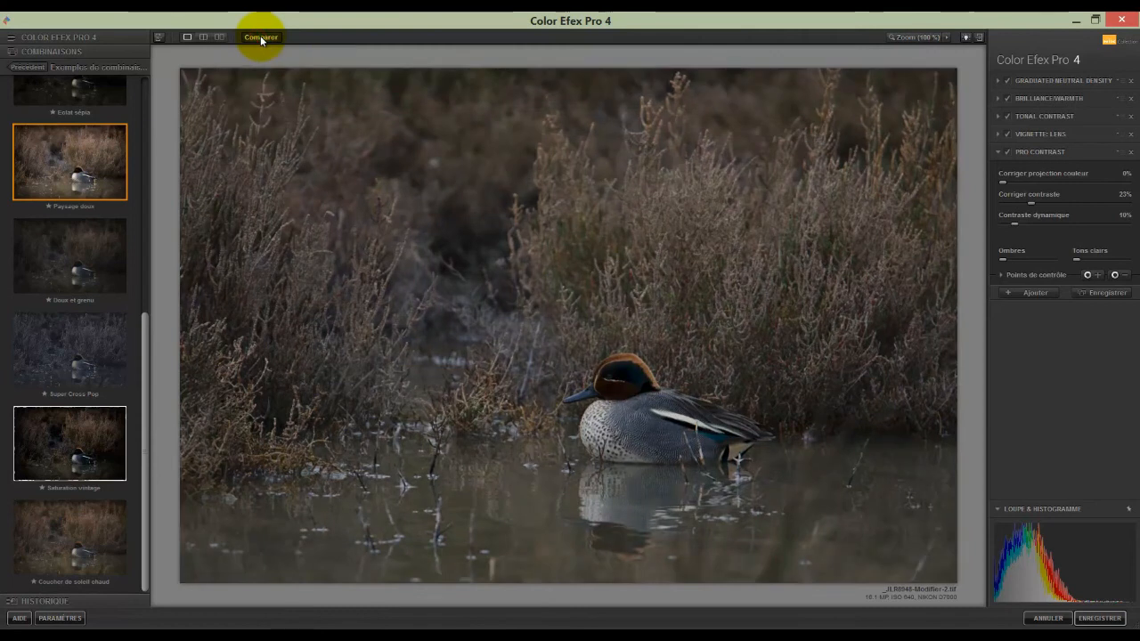
{"action": "left_click", "coordinate": [260, 37]}
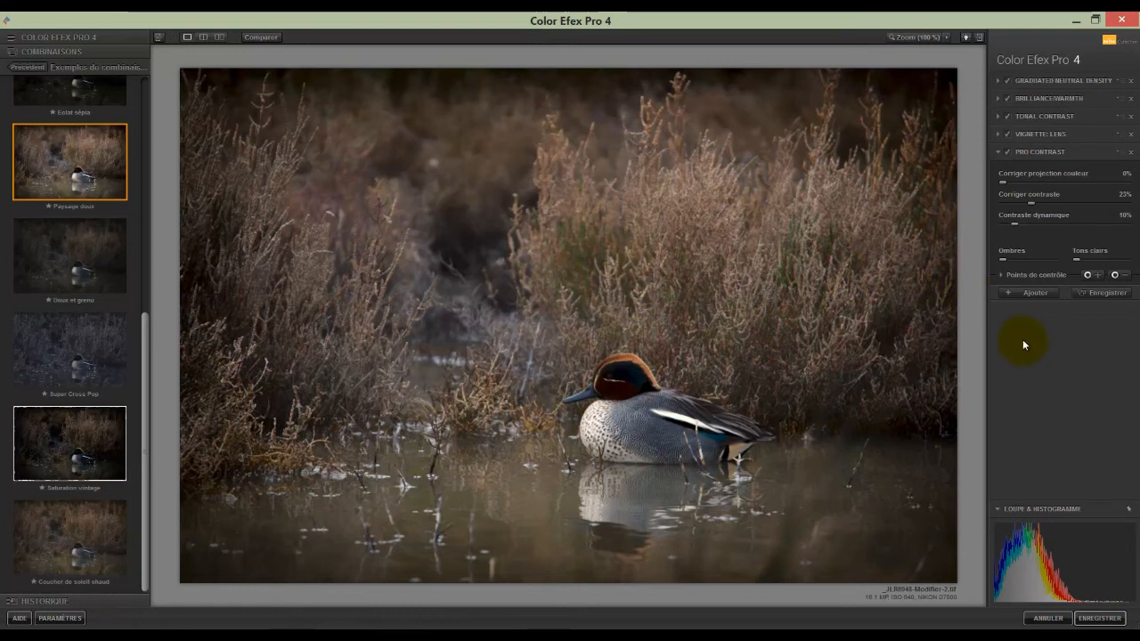
Check the individual effects of Pro Contrast, Vignette: Lens and Tonal Contrast by switching each filter off and on again
{"action": "left_click", "coordinate": [1009, 155]}
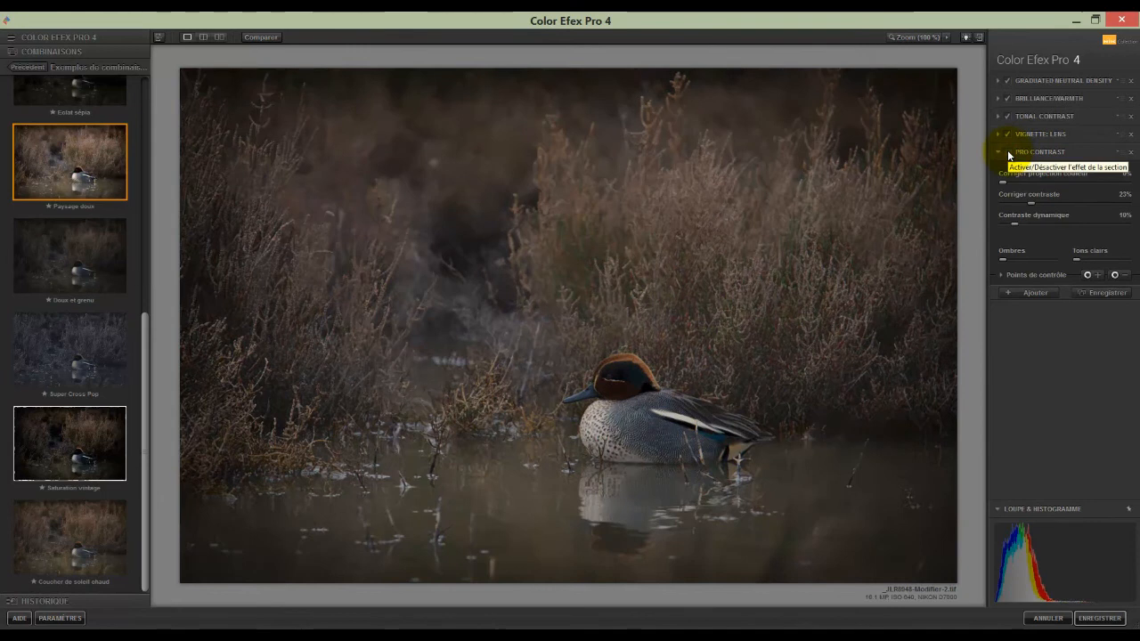
{"action": "left_click", "coordinate": [1009, 155]}
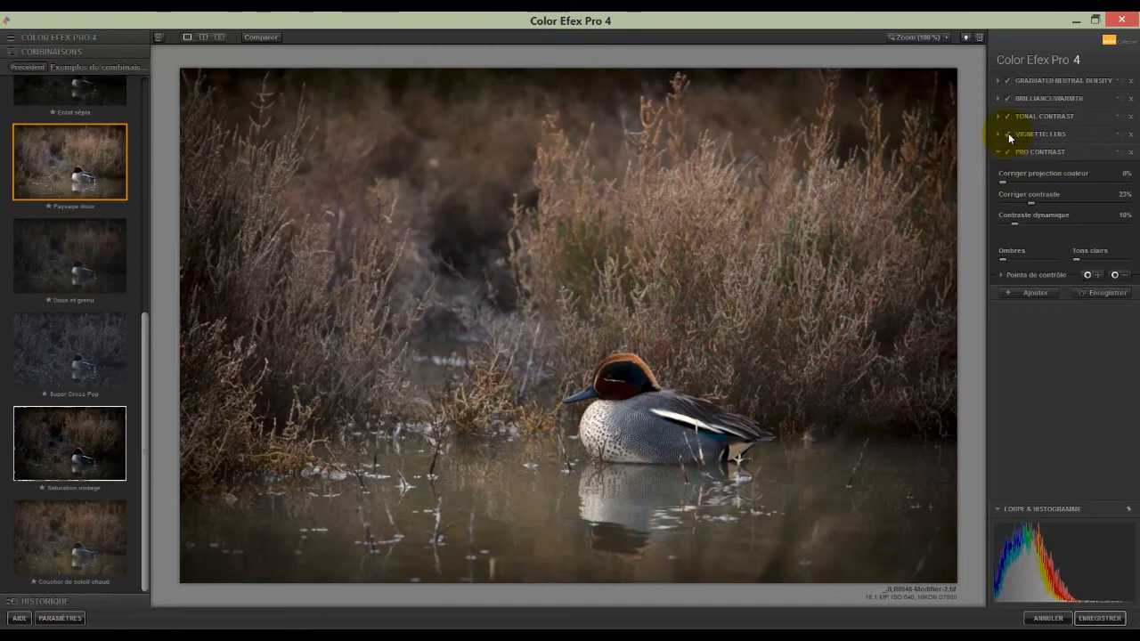
{"action": "left_click", "coordinate": [1009, 135]}
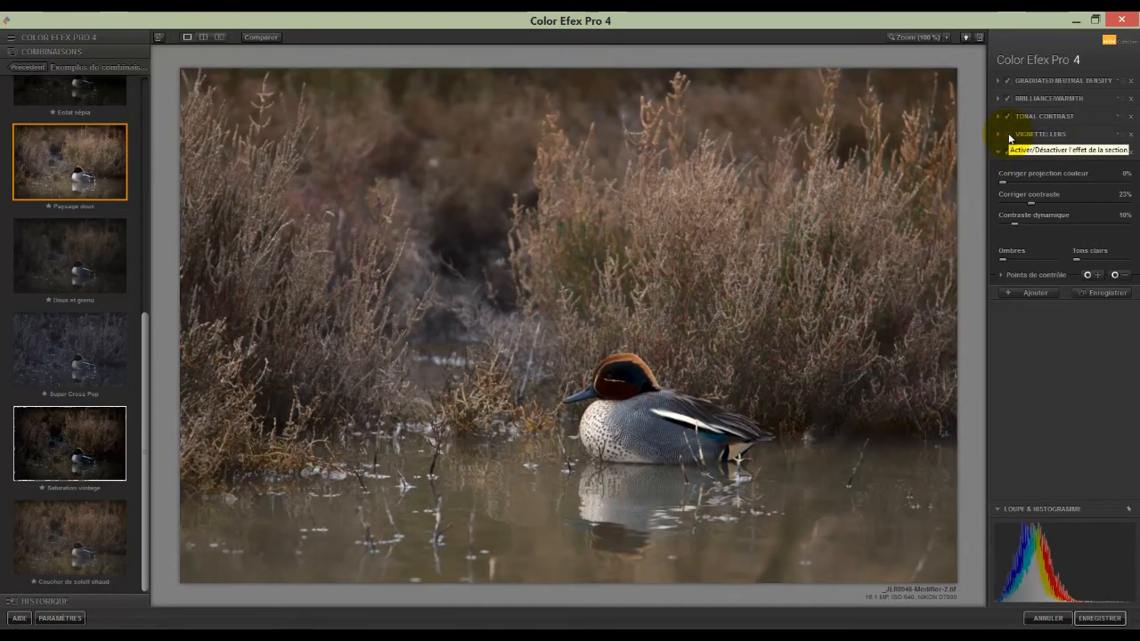
{"action": "left_click", "coordinate": [1009, 136]}
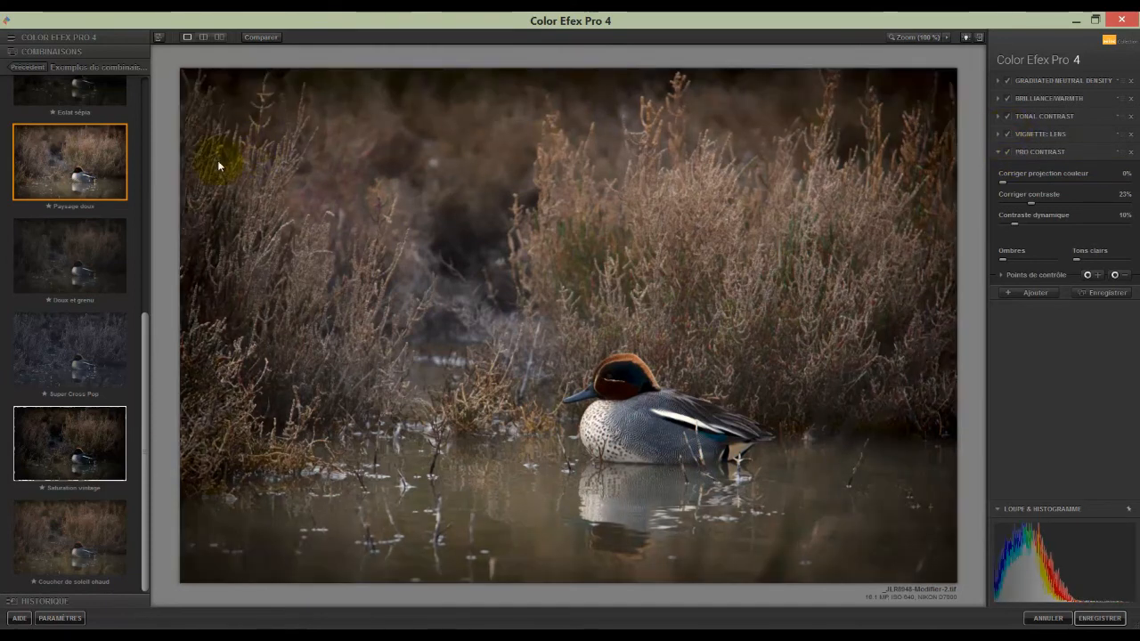
{"action": "left_click", "coordinate": [1008, 116]}
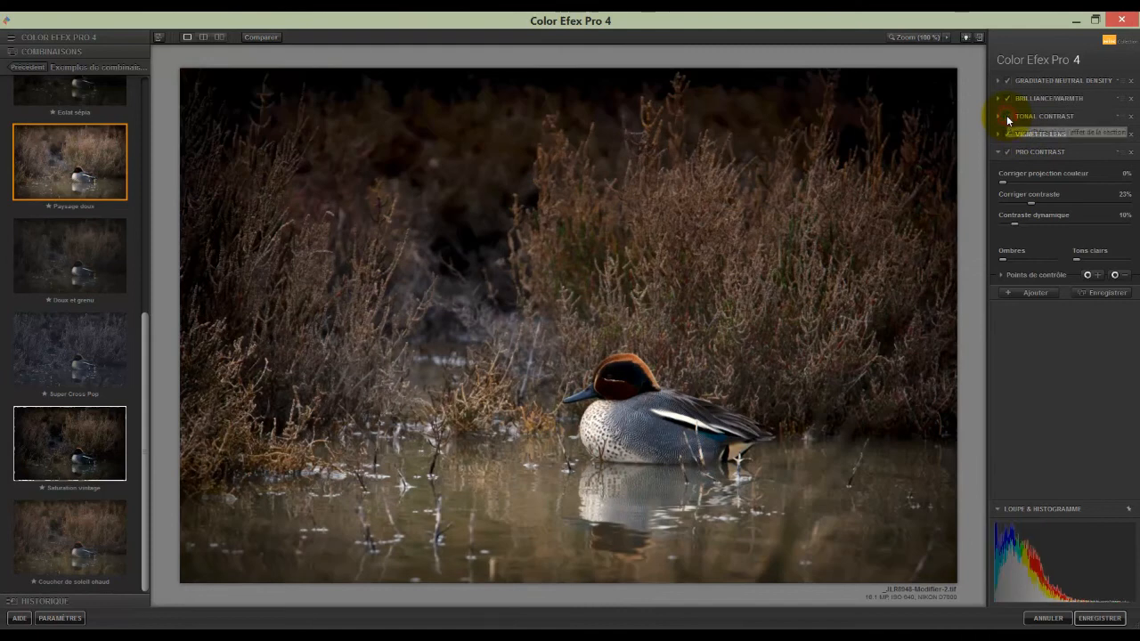
{"action": "left_click", "coordinate": [1008, 117]}
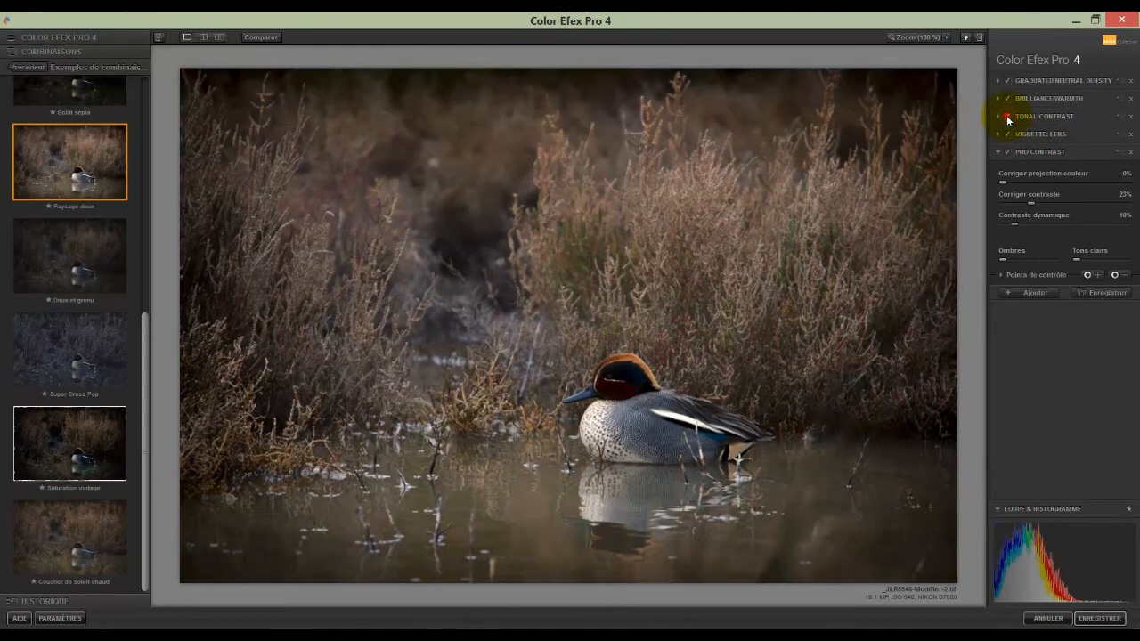
Check the individual effects of Tonal Contrast and Brilliance/Warmth by switching each filter off and on again
{"action": "left_click", "coordinate": [1008, 116]}
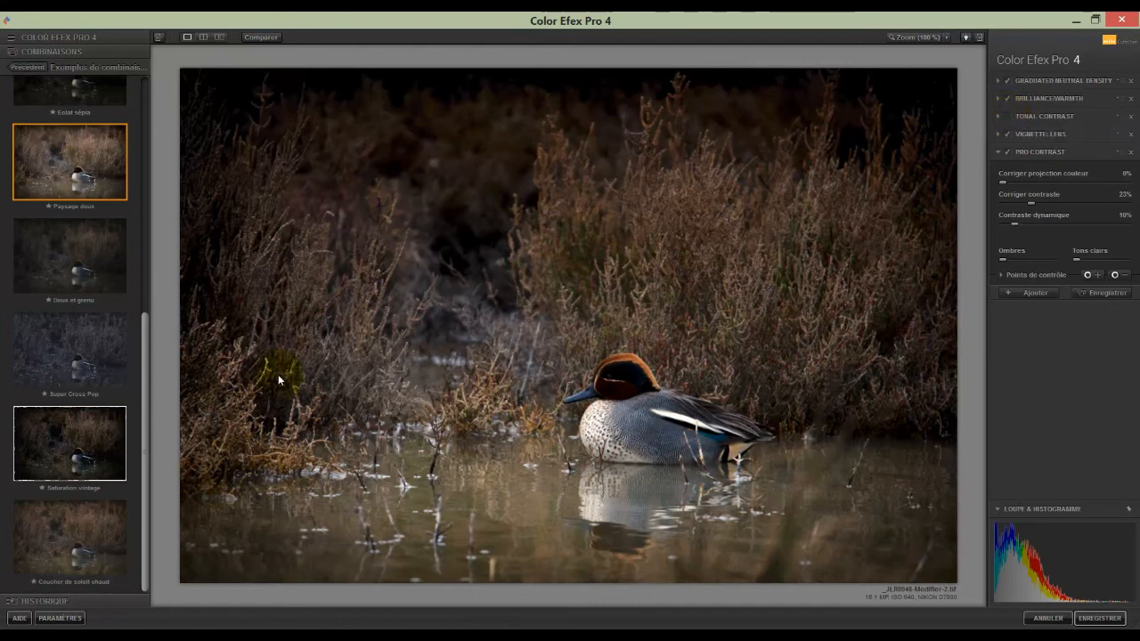
{"action": "left_click_drag", "start_coordinate": [147, 375], "coordinate": [143, 103]}
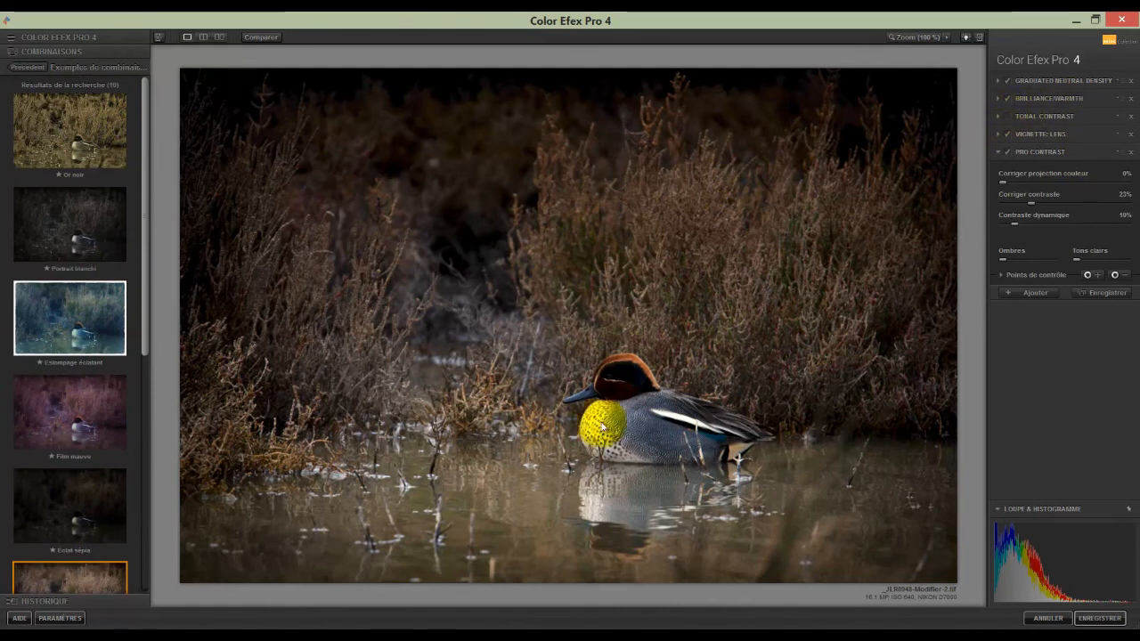
{"action": "left_click", "coordinate": [1009, 115]}
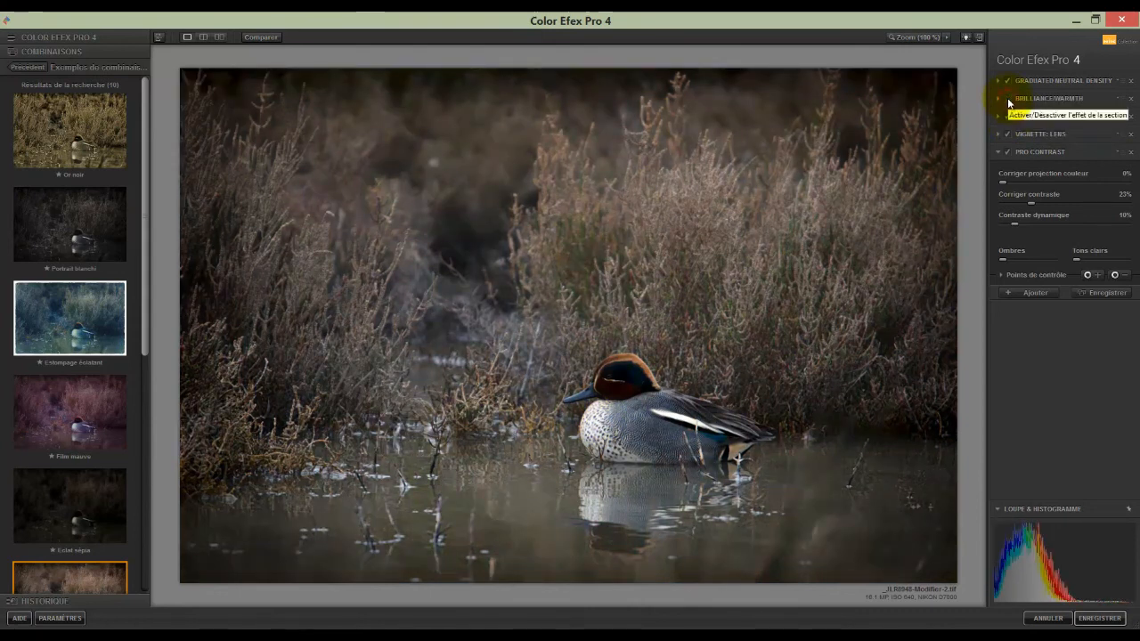
{"action": "left_click", "coordinate": [1009, 102]}
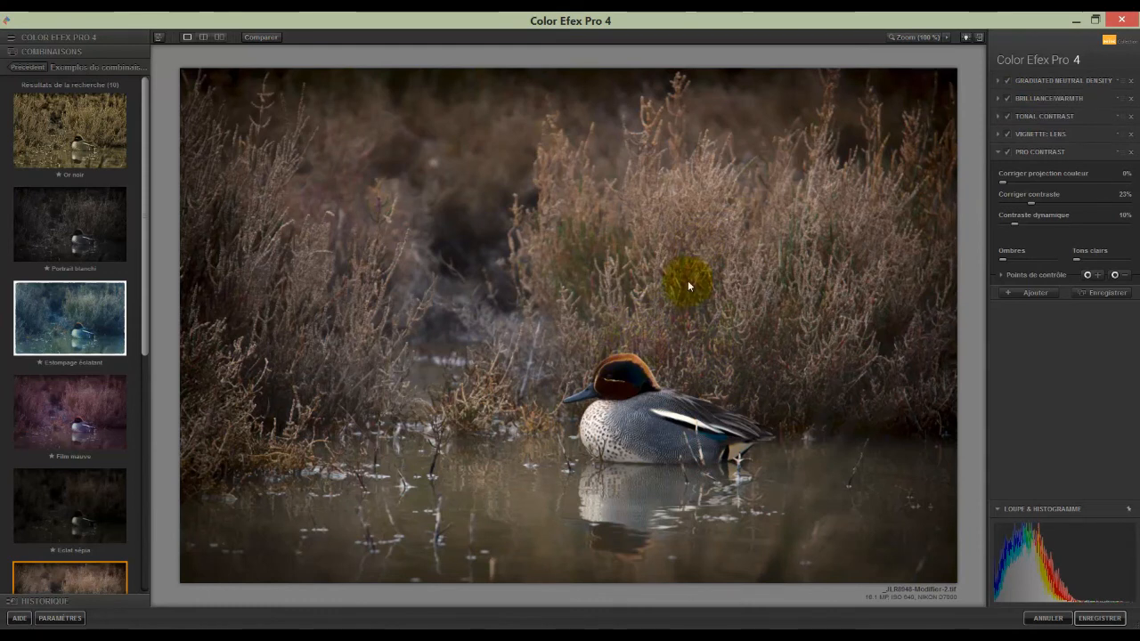
Switch off the Graduated Neutral Density filter and compare the photo with and without Brilliance/Warmth
{"action": "left_click", "coordinate": [1008, 82]}
{"action": "left_click", "coordinate": [1008, 82]}
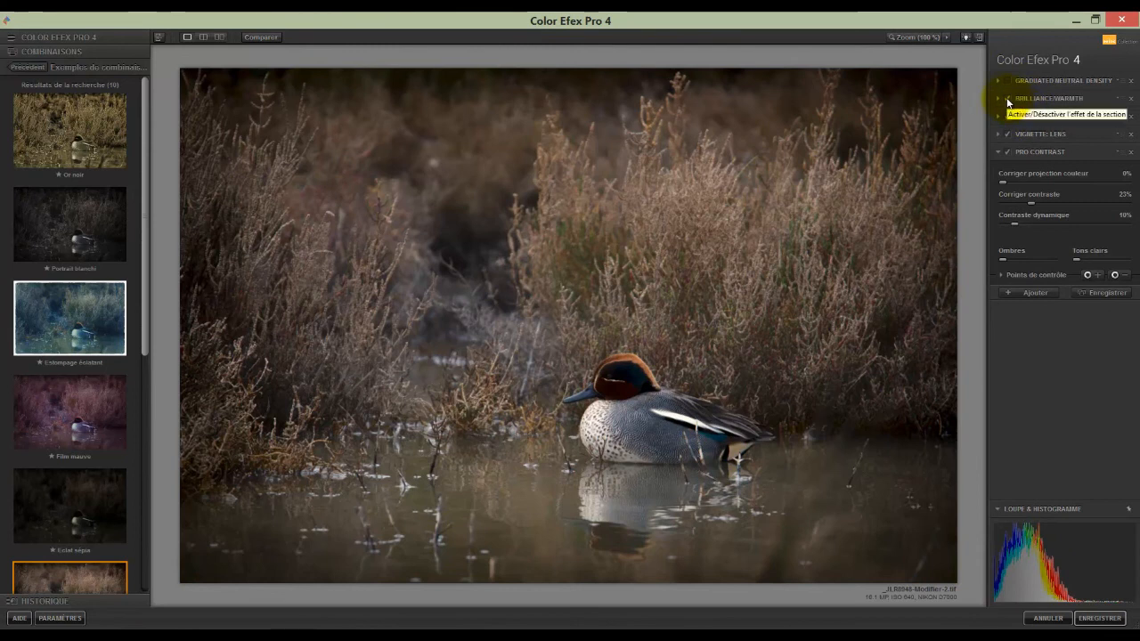
{"action": "left_click", "coordinate": [1007, 99]}
{"action": "left_click", "coordinate": [1007, 99]}
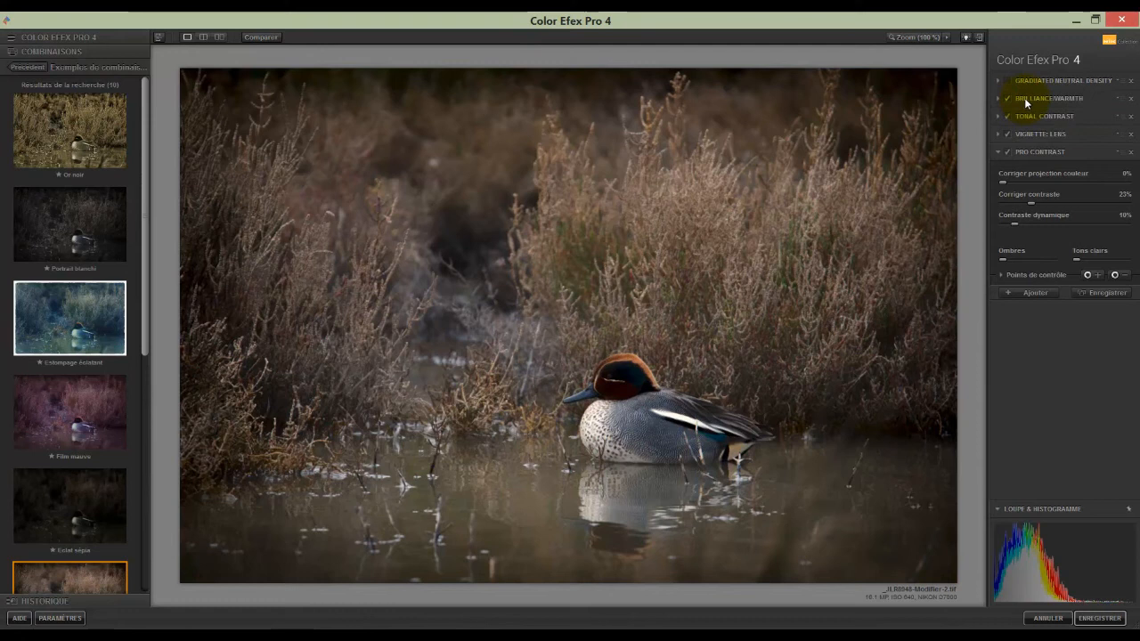
Set the Brilliance/Warmth filter's saturation to -2% and its warmth (Chaleur) to 17%
{"action": "left_click", "coordinate": [1025, 101]}
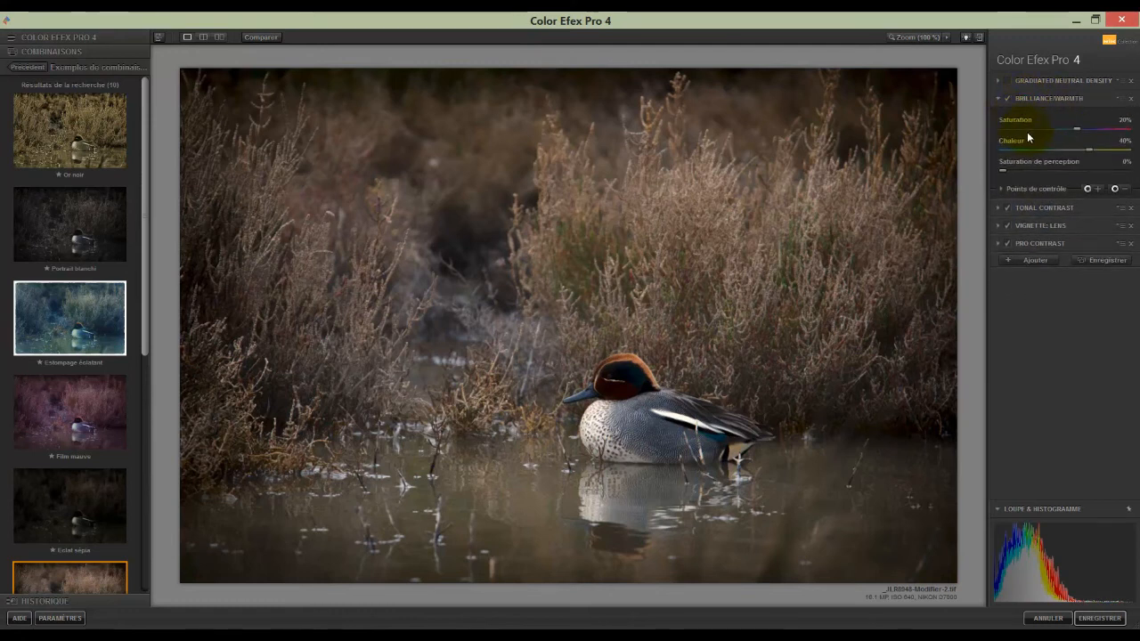
{"action": "left_click_drag", "start_coordinate": [1077, 129], "coordinate": [1069, 130]}
{"action": "mouse_move", "coordinate": [1046, 135]}
{"action": "left_mouse_down"}
{"action": "mouse_move", "coordinate": [1093, 156]}
{"action": "mouse_move", "coordinate": [1072, 157]}
{"action": "mouse_move", "coordinate": [1060, 130]}
{"action": "left_mouse_up"}
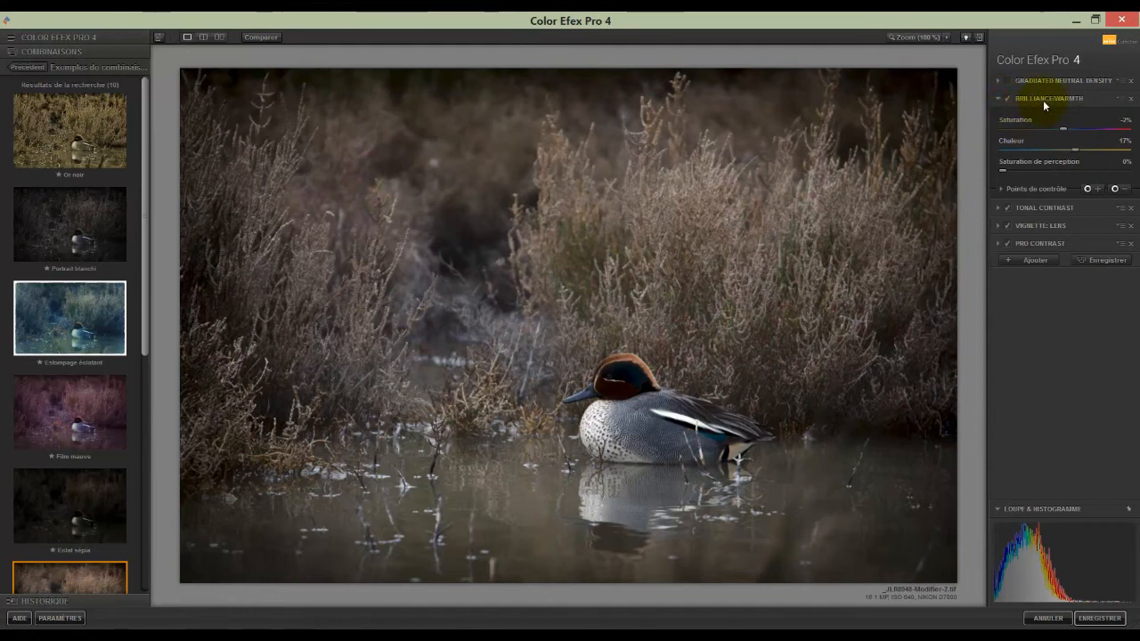
Expand the Tonal Contrast settings and compare the photo with the filter switched off and on
{"action": "left_click", "coordinate": [1033, 208]}
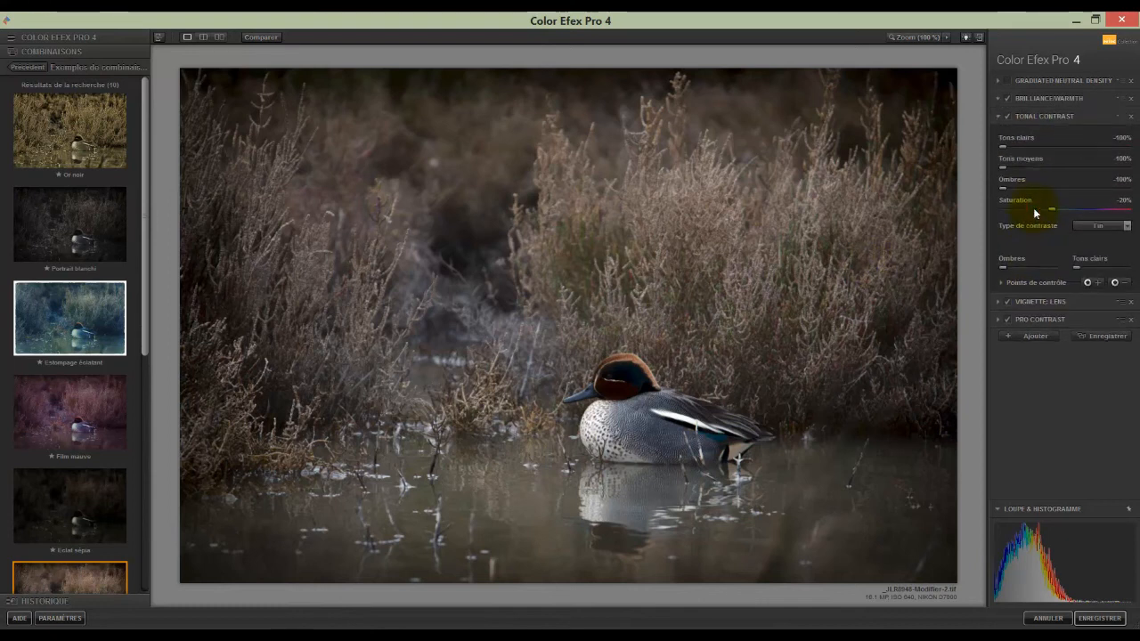
{"action": "left_click", "coordinate": [1005, 114]}
{"action": "left_click", "coordinate": [1005, 114]}
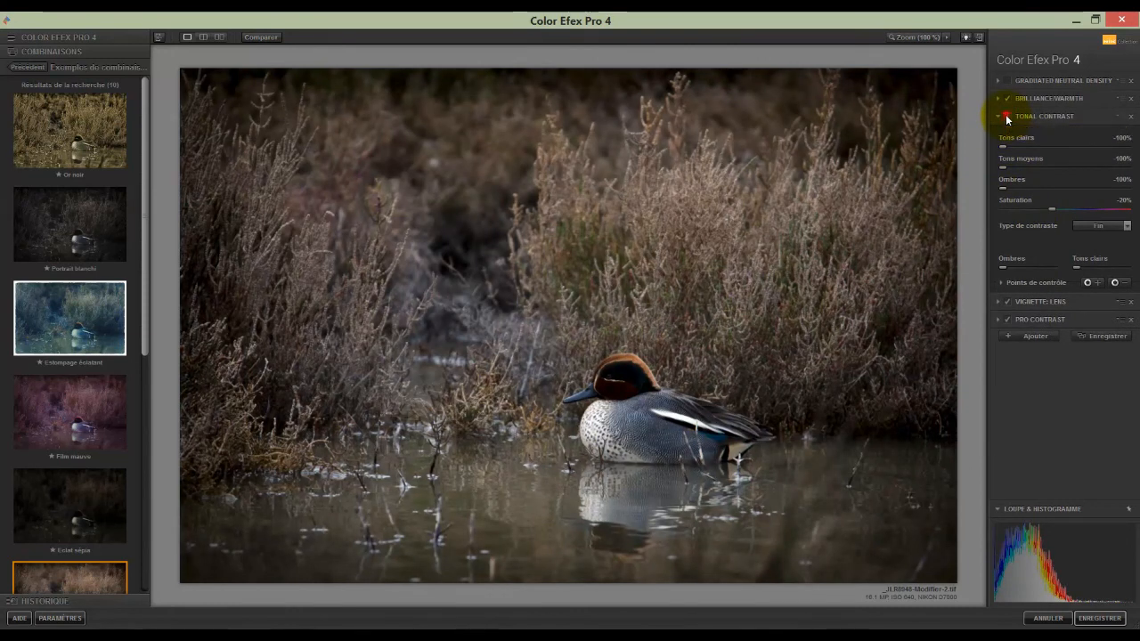
{"action": "left_click", "coordinate": [1007, 119]}
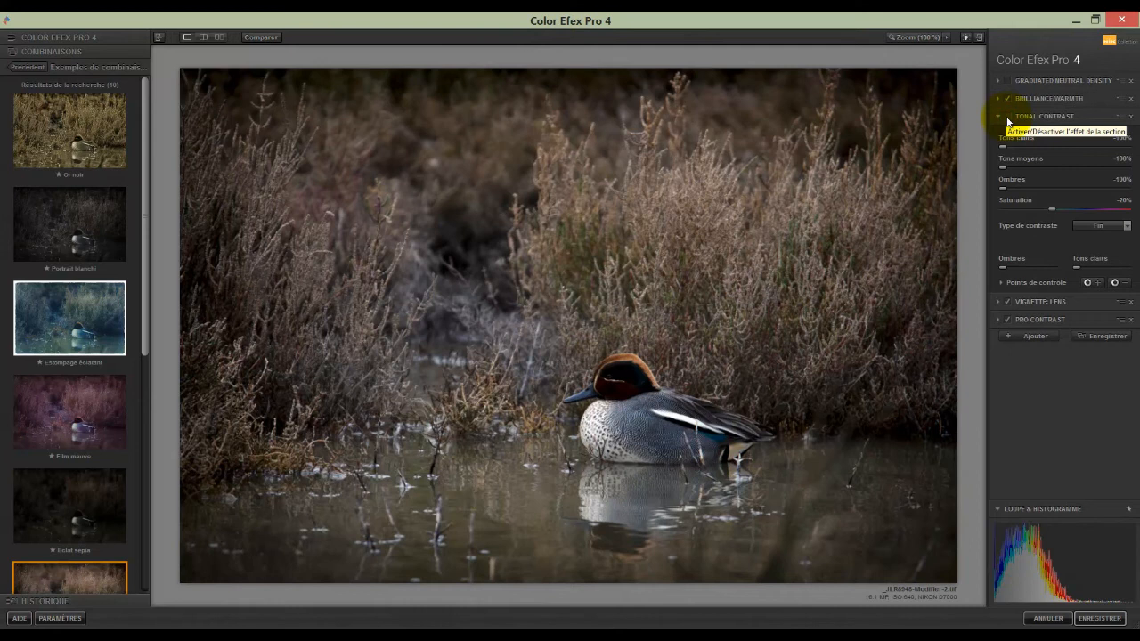
{"action": "left_click", "coordinate": [1007, 118]}
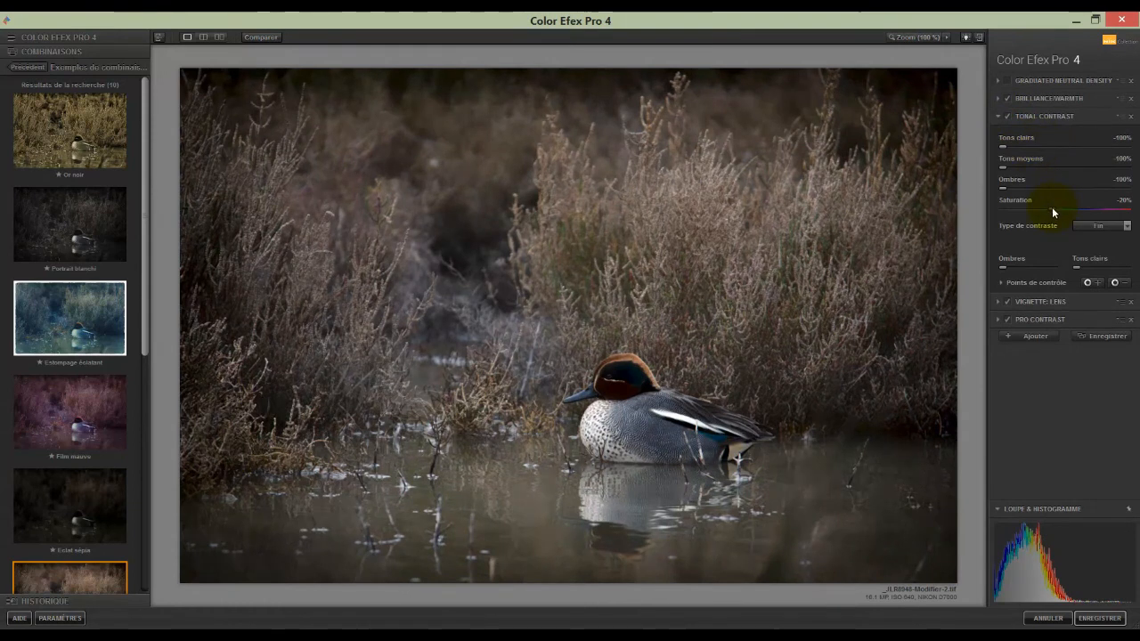
Set Tonal Contrast saturation to 20%, Ombres to -80% and Tons moyens to -90%, raise Tons clairs, and disable the filter
{"action": "left_click_drag", "start_coordinate": [1051, 208], "coordinate": [1013, 198]}
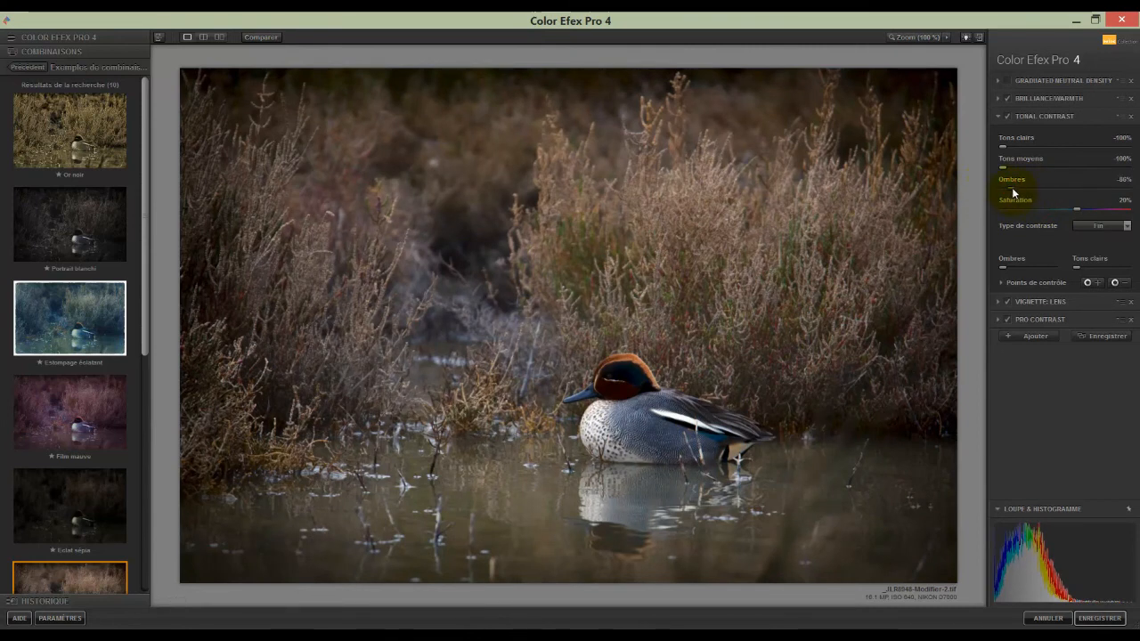
{"action": "left_click", "coordinate": [1013, 191]}
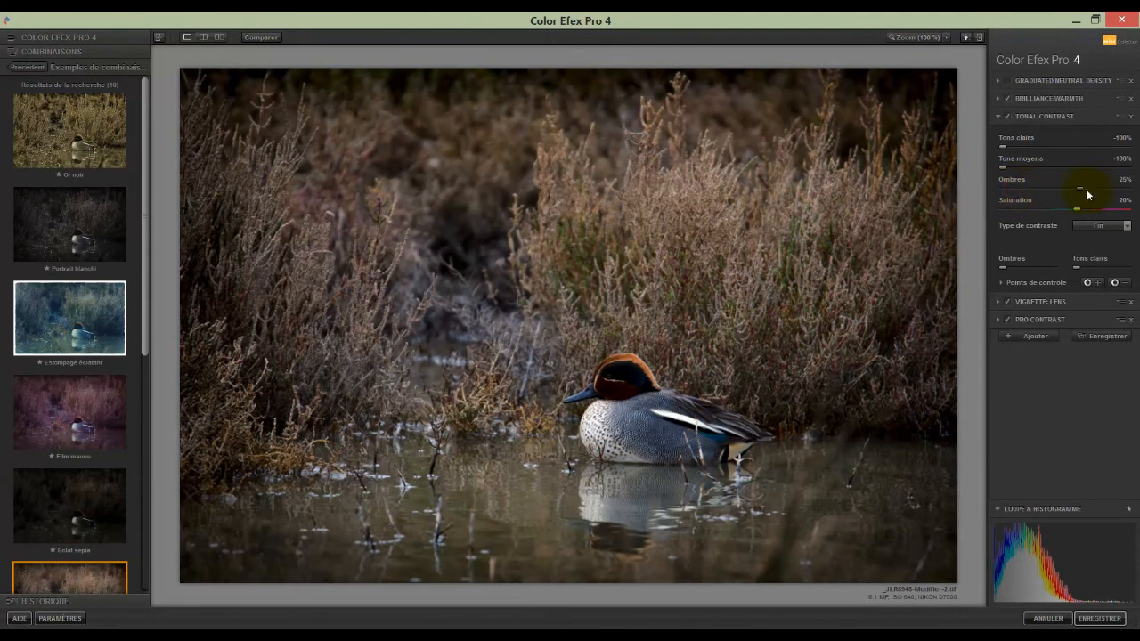
{"action": "left_click_drag", "start_coordinate": [1080, 187], "coordinate": [1024, 167]}
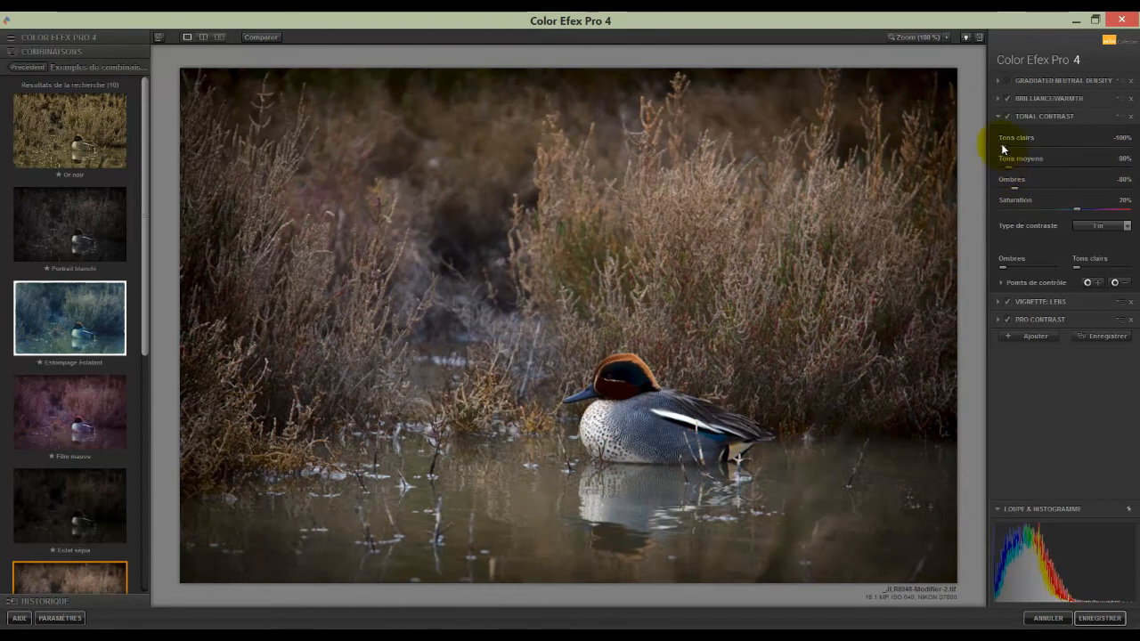
{"action": "left_click_drag", "start_coordinate": [1001, 145], "coordinate": [1045, 146]}
{"action": "left_click", "coordinate": [1007, 116]}
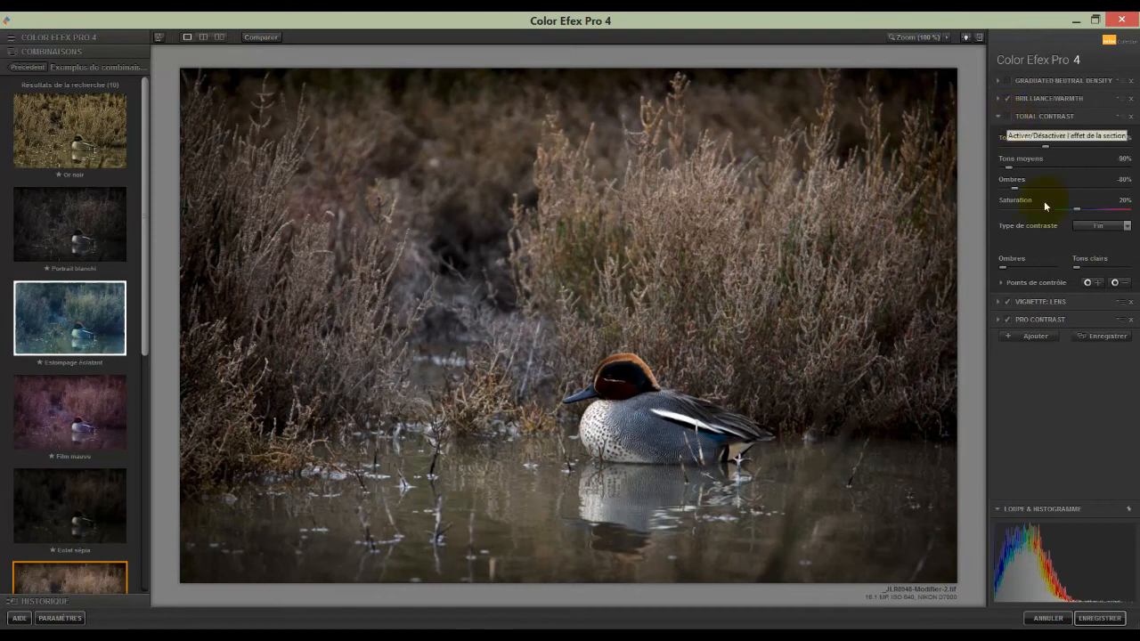
Check the Vignette: Lens effect, then set its Taille to 55%, make its shape slightly more circular and set Quantité to -29%
{"action": "left_click", "coordinate": [1038, 303]}
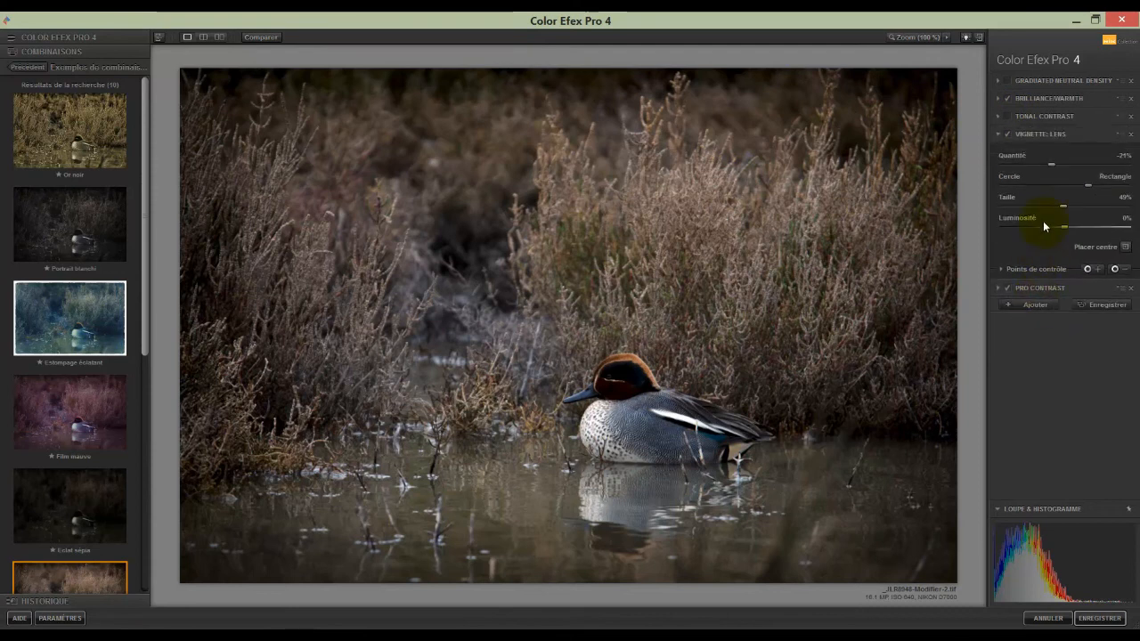
{"action": "left_click", "coordinate": [1007, 135]}
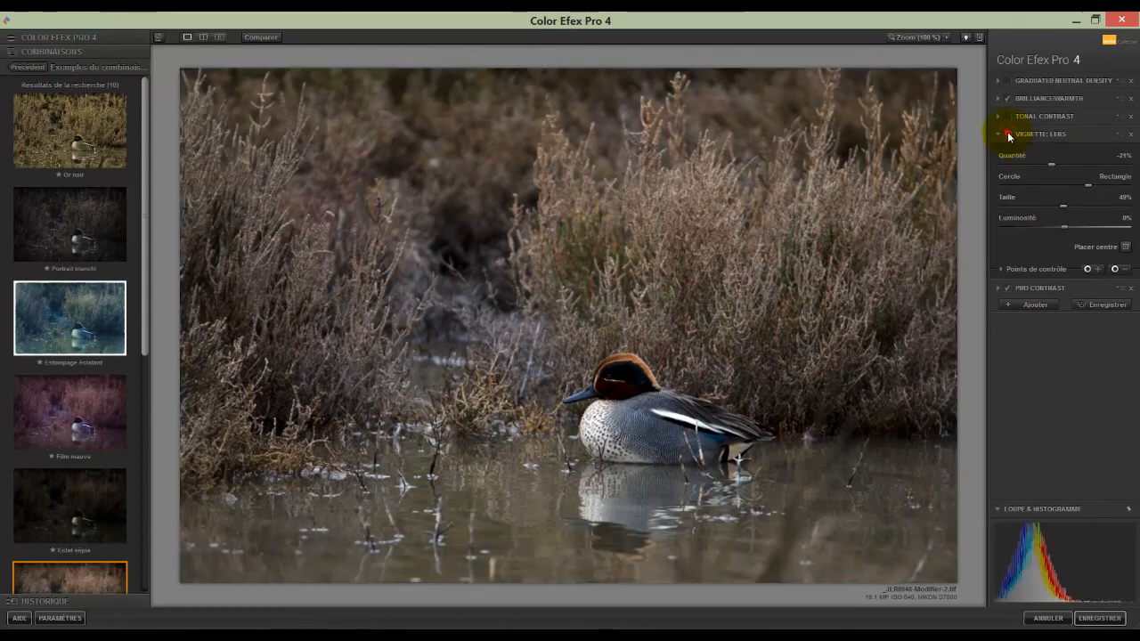
{"action": "left_click", "coordinate": [1009, 137]}
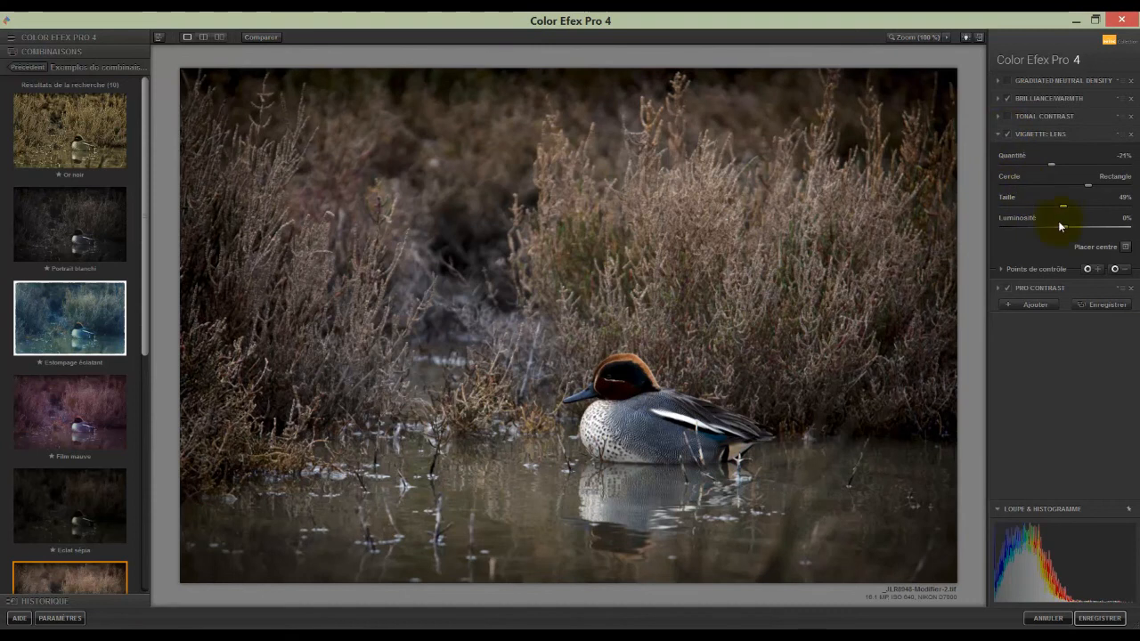
{"action": "left_click_drag", "start_coordinate": [1061, 204], "coordinate": [1068, 203]}
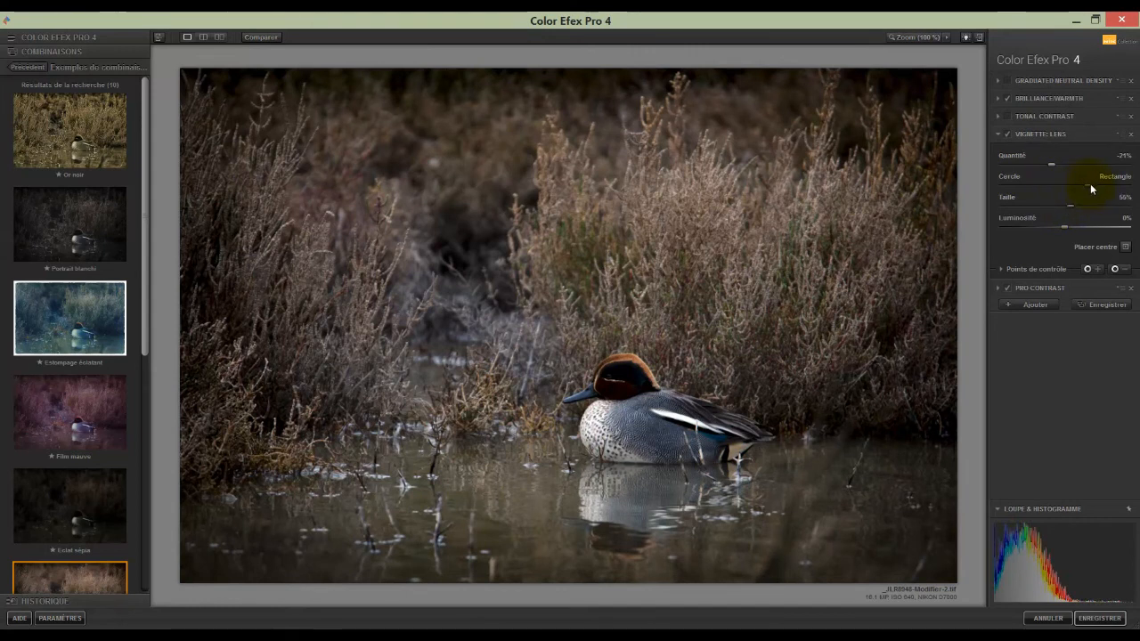
{"action": "mouse_move", "coordinate": [1072, 194]}
{"action": "left_mouse_down"}
{"action": "mouse_move", "coordinate": [1106, 191]}
{"action": "mouse_move", "coordinate": [1052, 197]}
{"action": "mouse_move", "coordinate": [1078, 202]}
{"action": "left_mouse_up"}
{"action": "mouse_move", "coordinate": [1051, 164]}
{"action": "left_mouse_down"}
{"action": "mouse_move", "coordinate": [1018, 171]}
{"action": "mouse_move", "coordinate": [1060, 168]}
{"action": "mouse_move", "coordinate": [1047, 167]}
{"action": "left_mouse_up"}
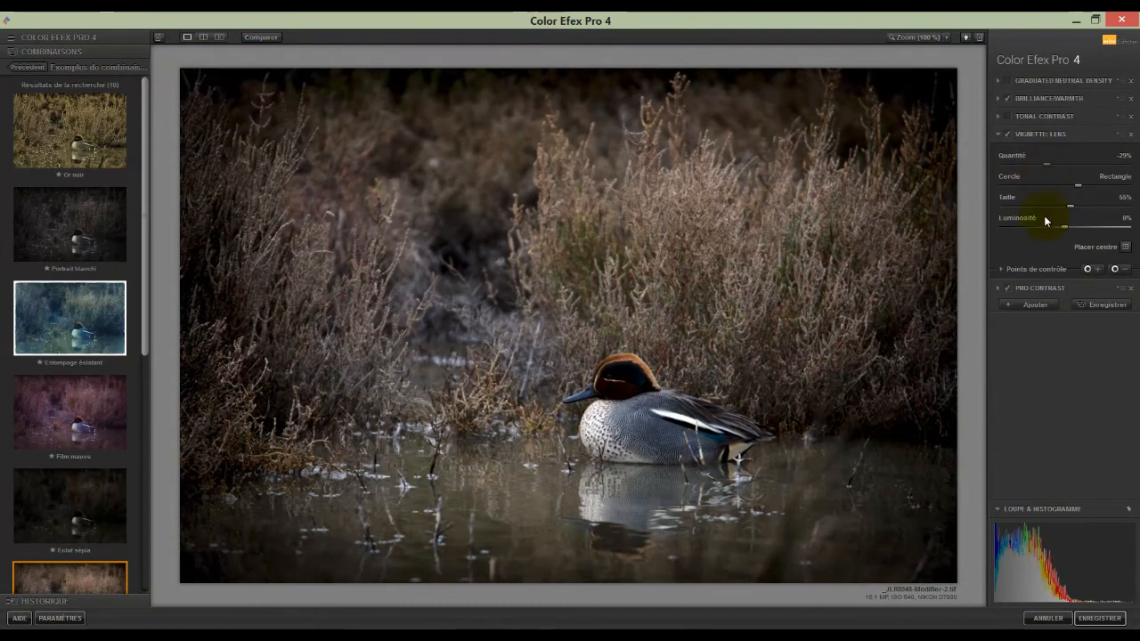
Compare the photo with Pro Contrast repeatedly switched off and on
{"action": "left_click", "coordinate": [1009, 290]}
{"action": "left_click", "coordinate": [1008, 290]}
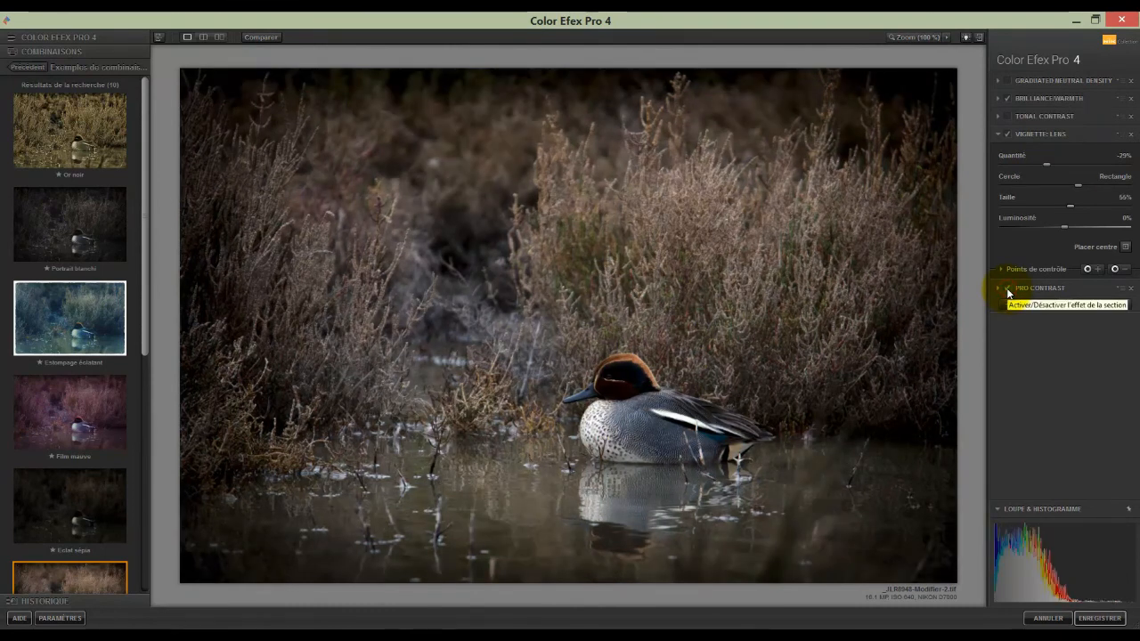
{"action": "left_click", "coordinate": [1009, 290]}
{"action": "left_click", "coordinate": [1009, 290]}
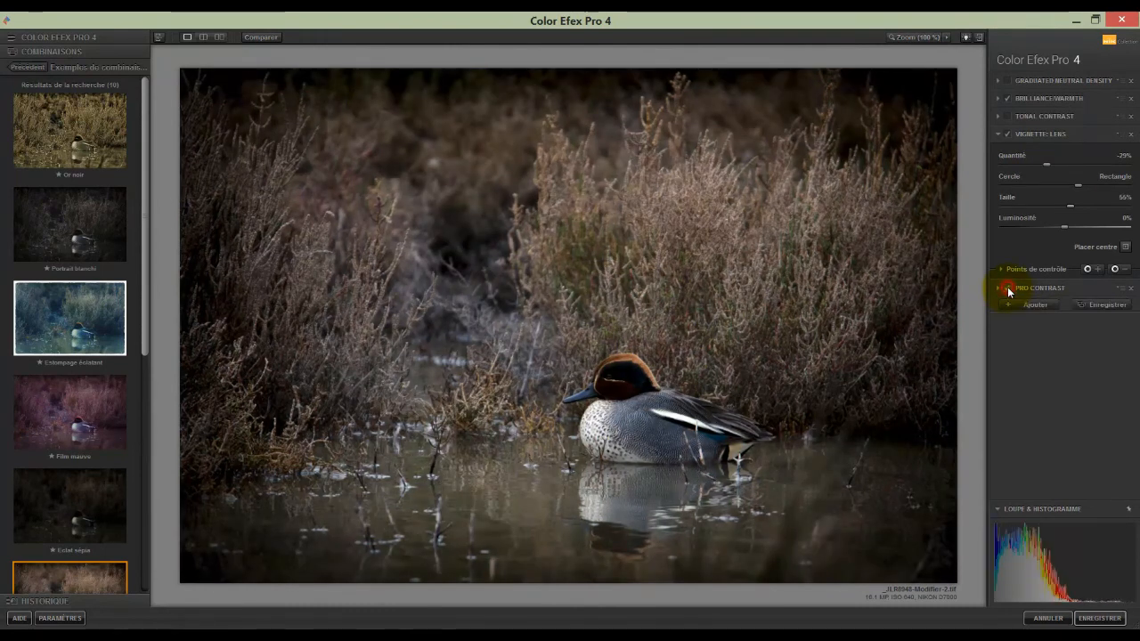
{"action": "left_click", "coordinate": [1009, 289]}
{"action": "left_click", "coordinate": [1009, 290]}
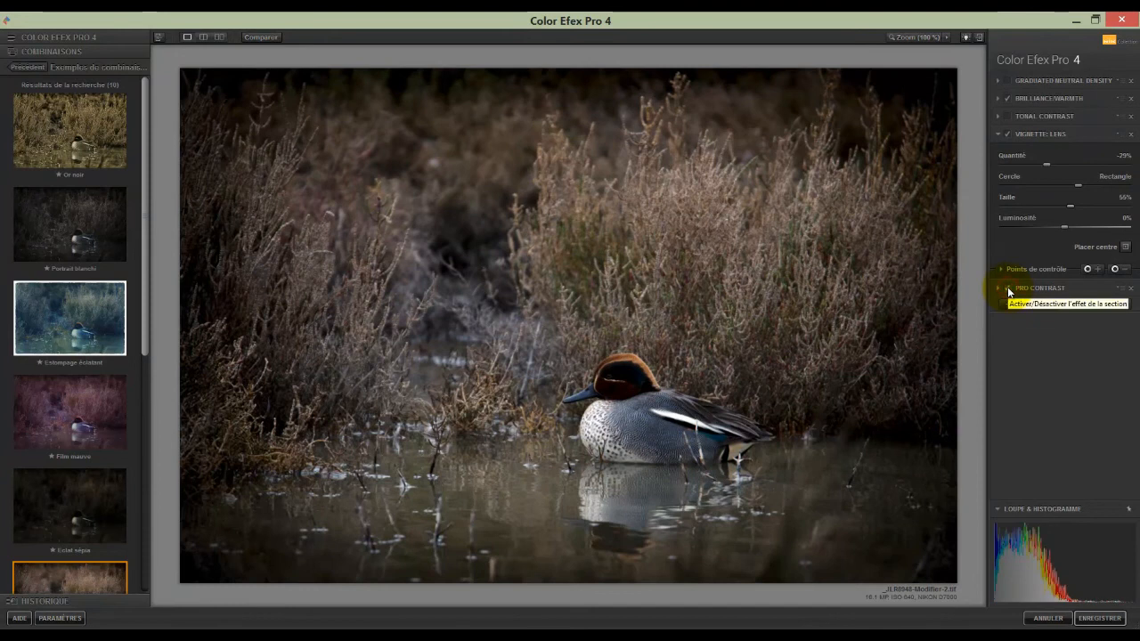
Add a subtractive control point on the duck's body in Pro Contrast and raise the point's opacity
{"action": "left_click", "coordinate": [999, 288]}
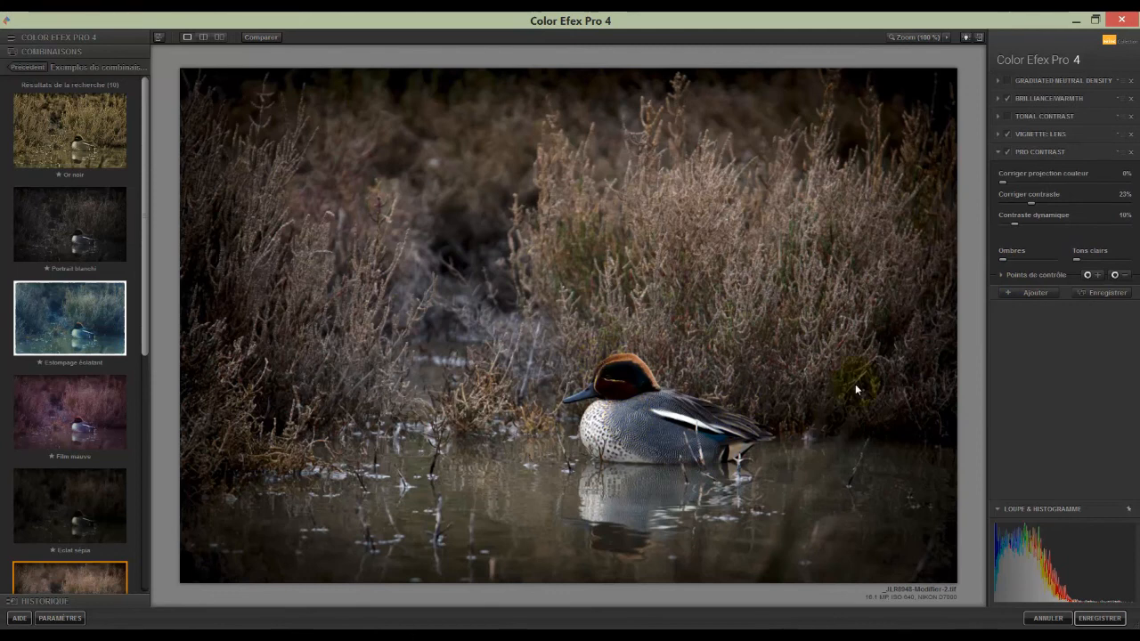
{"action": "left_click", "coordinate": [1004, 275]}
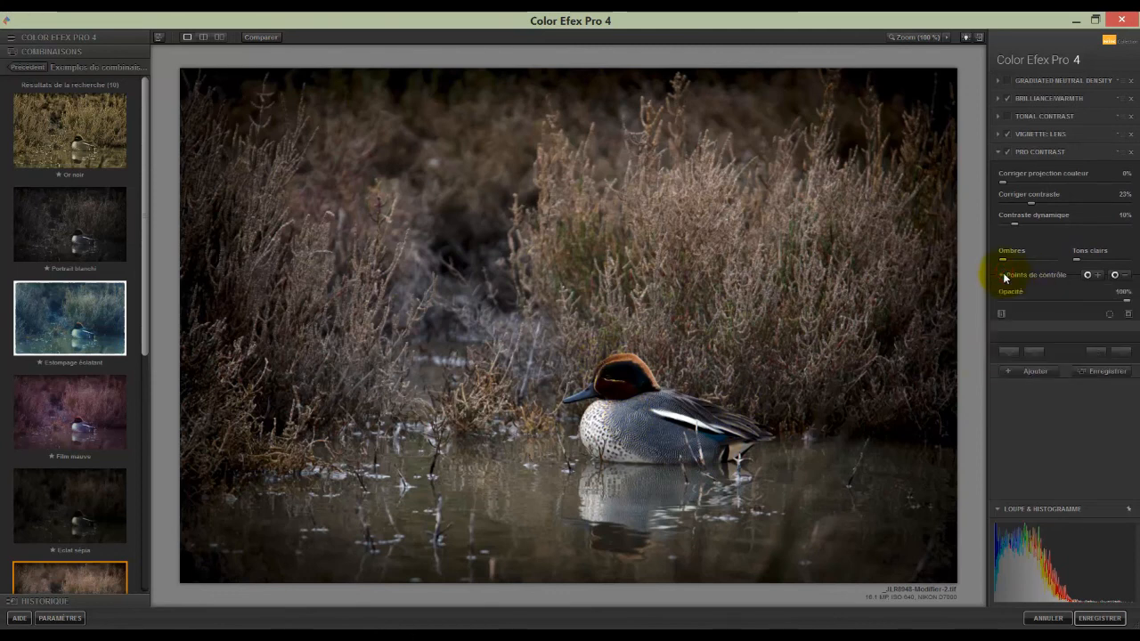
{"action": "left_click", "coordinate": [1123, 276]}
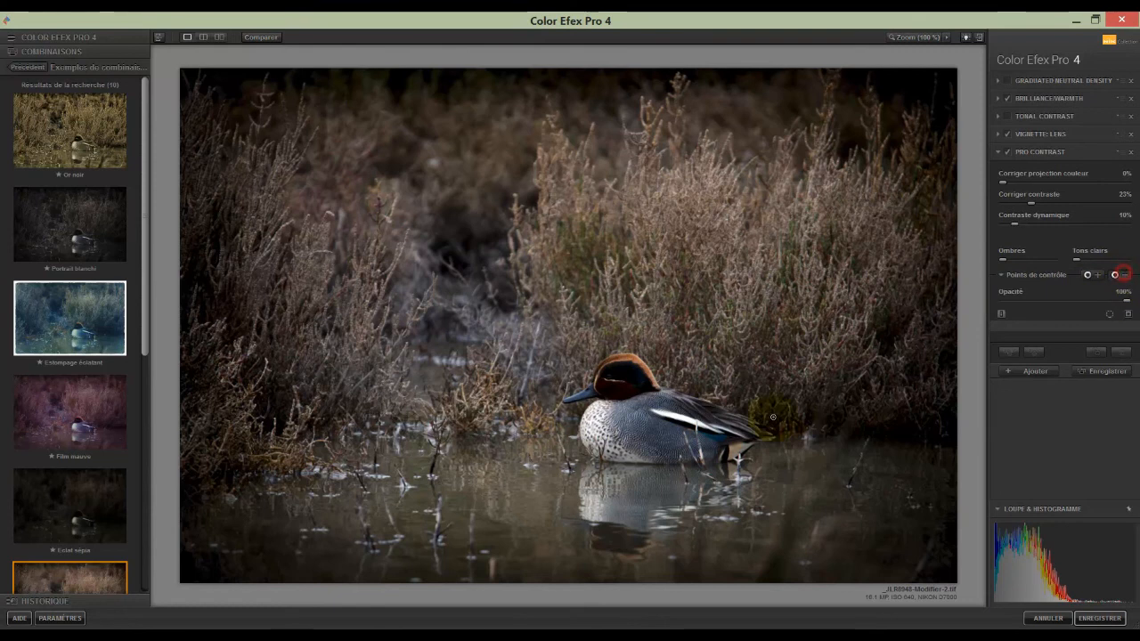
{"action": "left_click", "coordinate": [629, 403]}
{"action": "left_click", "coordinate": [628, 412]}
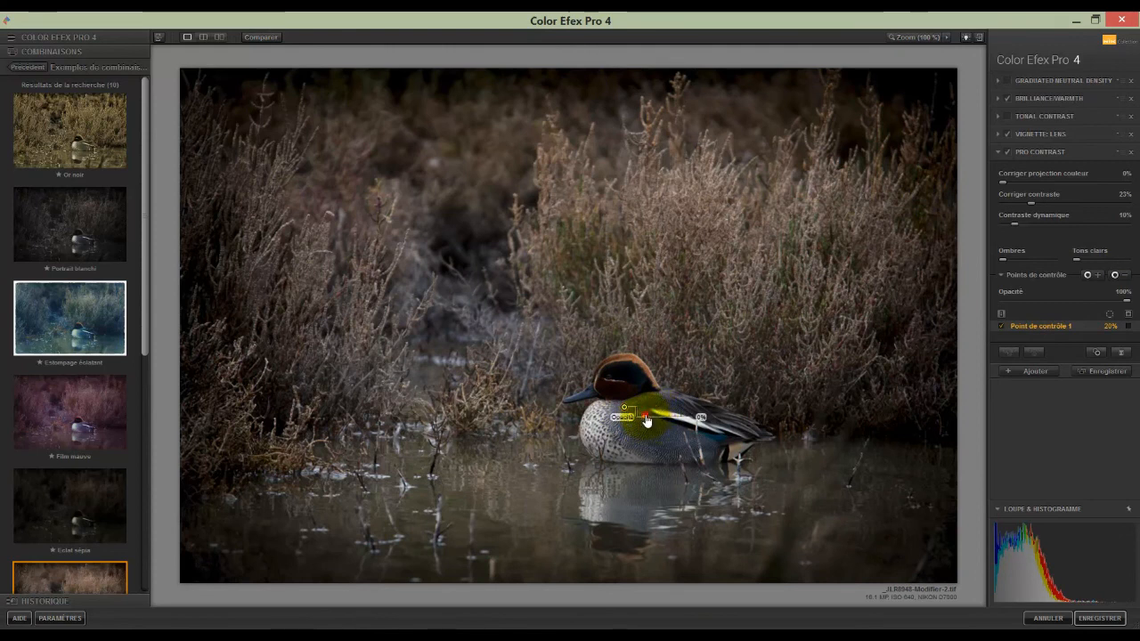
{"action": "left_click_drag", "start_coordinate": [637, 424], "coordinate": [685, 421]}
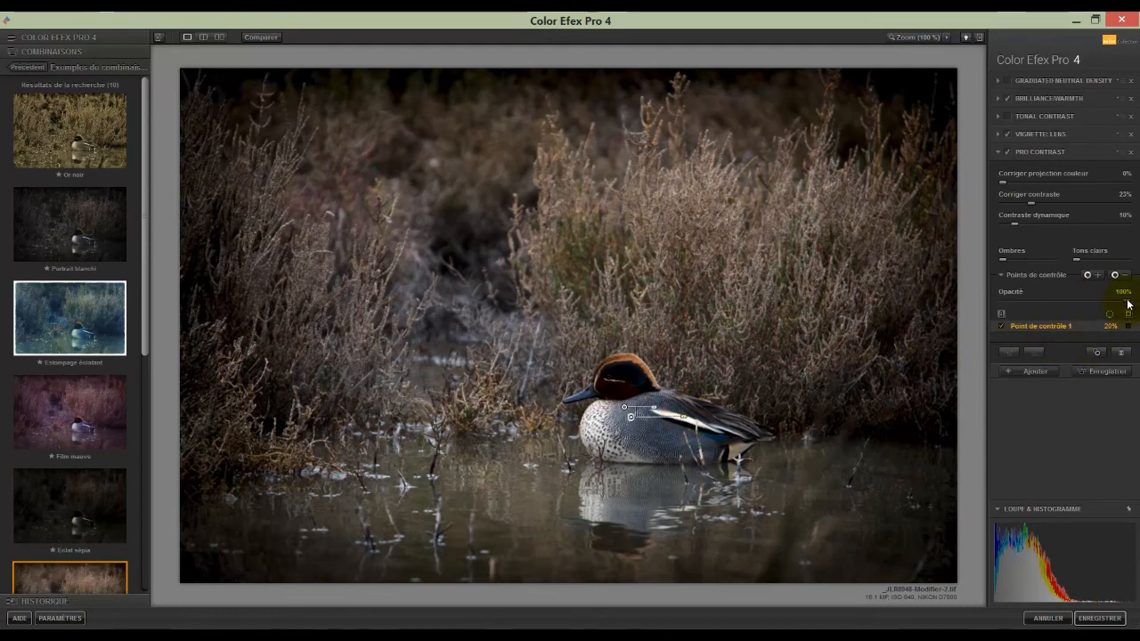
Test lower Pro Contrast opacity, restore it to 100%, and move the control point onto the duck's back with a 30% size
{"action": "left_click_drag", "start_coordinate": [1127, 301], "coordinate": [1008, 310]}
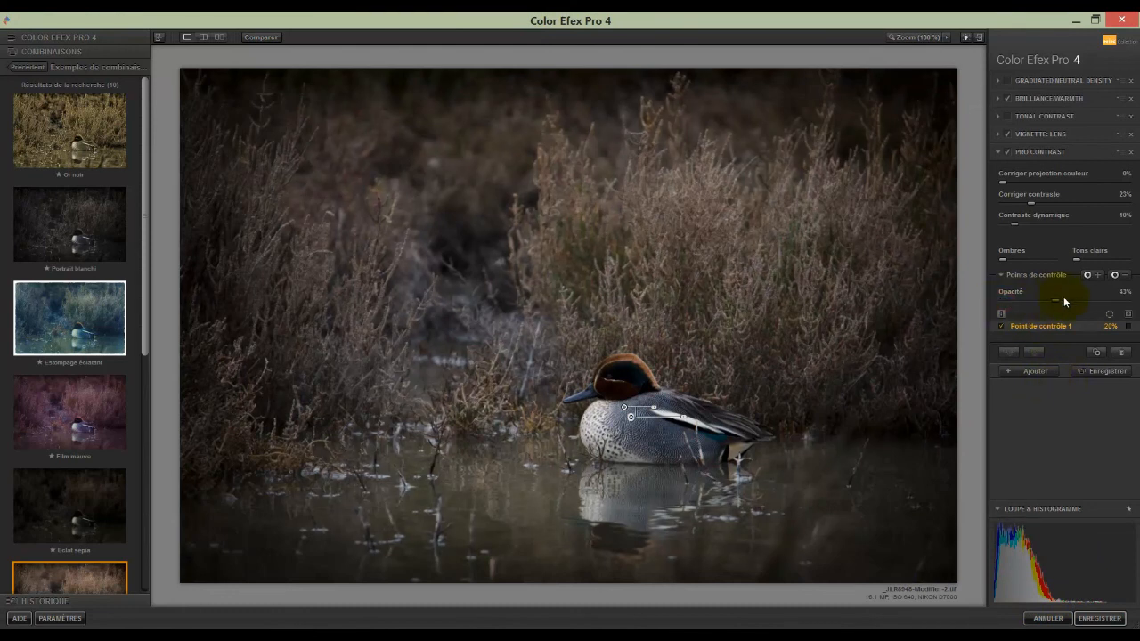
{"action": "left_click_drag", "start_coordinate": [1084, 301], "coordinate": [1125, 358]}
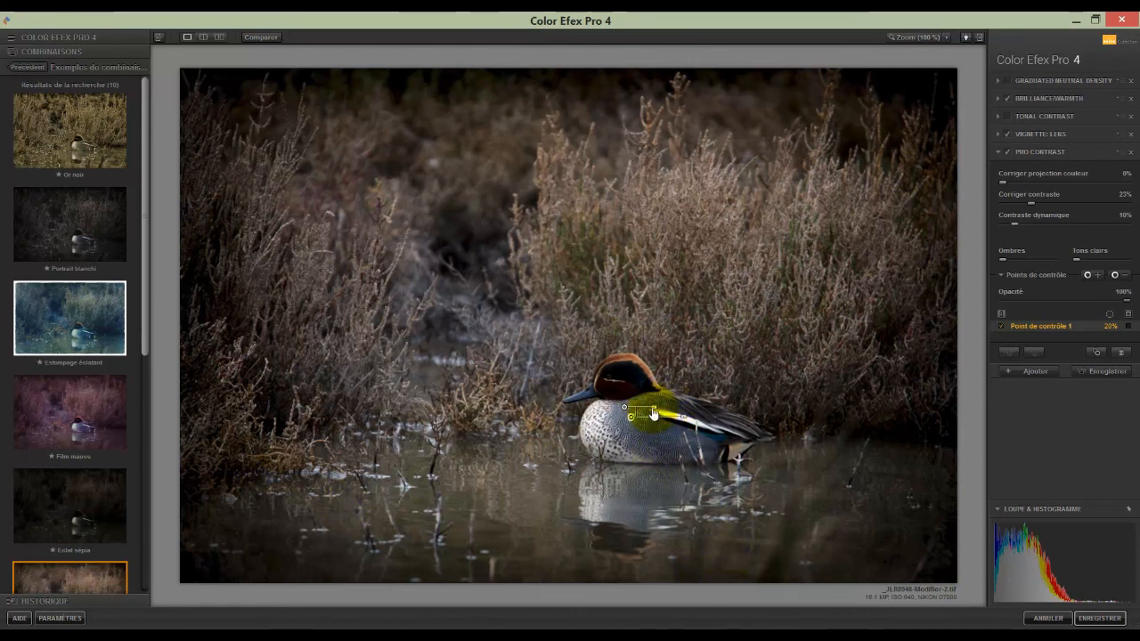
{"action": "mouse_move", "coordinate": [654, 407]}
{"action": "left_mouse_down"}
{"action": "mouse_move", "coordinate": [644, 408]}
{"action": "mouse_move", "coordinate": [656, 404]}
{"action": "left_mouse_up"}
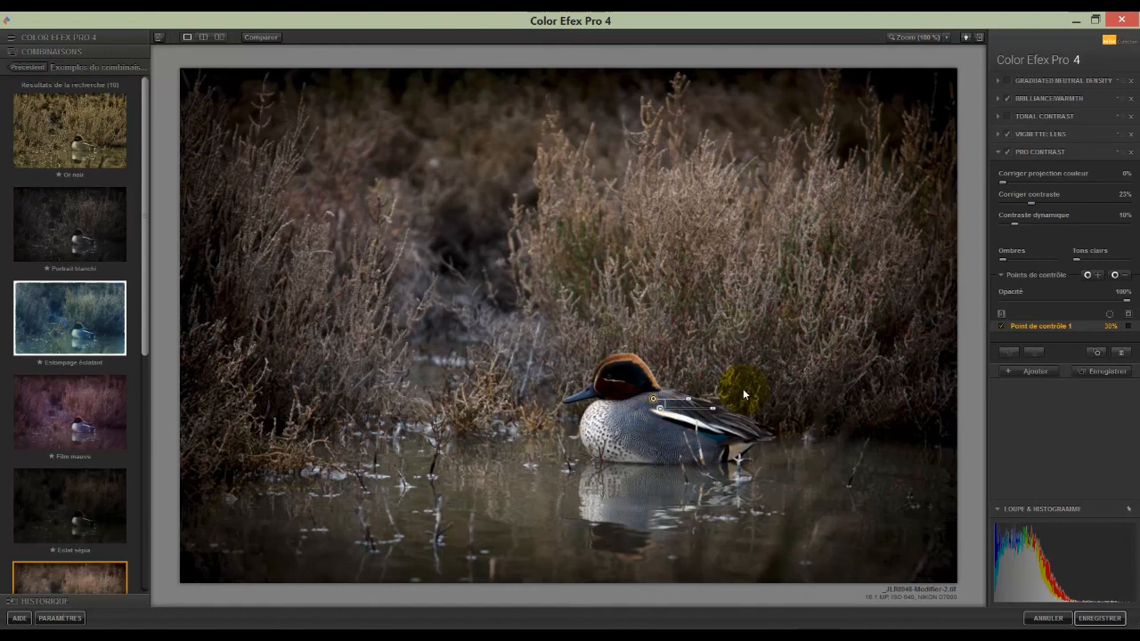
Examine the selection mask for all control points, then the mask of Point de contrôle 1 alone
{"action": "left_click", "coordinate": [1129, 317]}
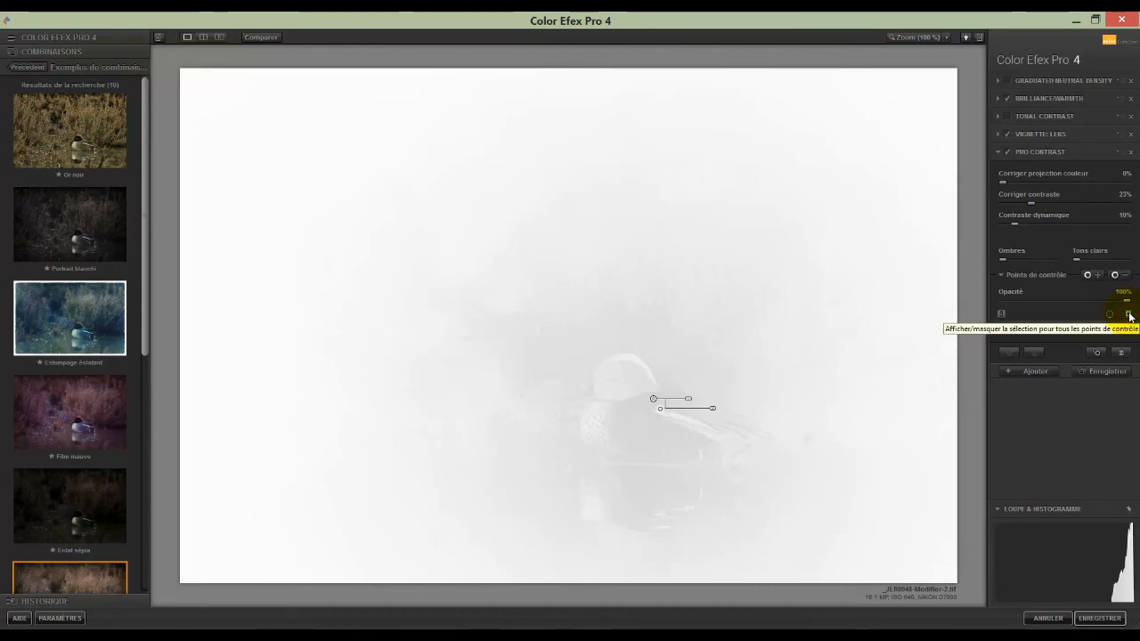
{"action": "left_click", "coordinate": [1129, 317]}
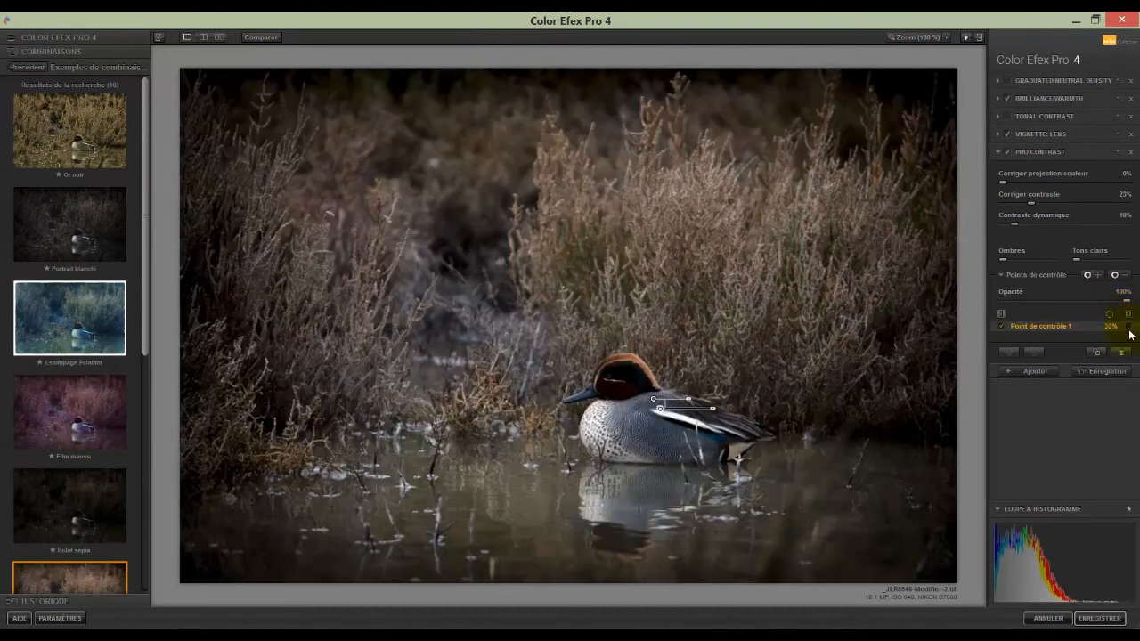
{"action": "left_click", "coordinate": [1130, 327]}
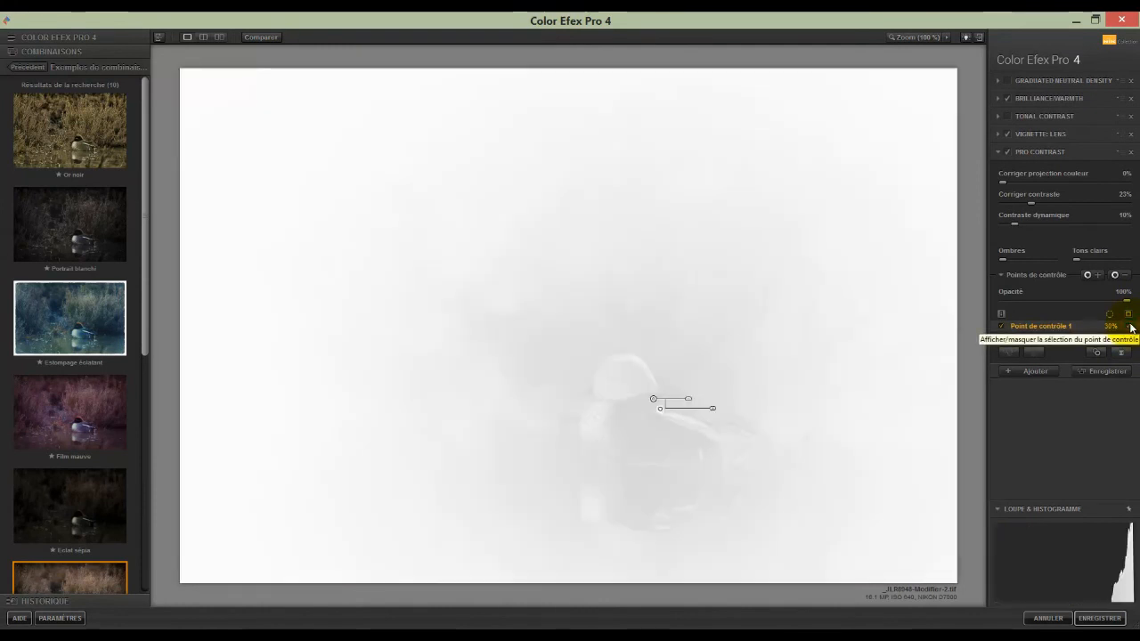
Hide the control point's selection mask, shift the subtractive point on the duck's back, and delete it from Pro Contrast
{"action": "left_click", "coordinate": [1130, 327]}
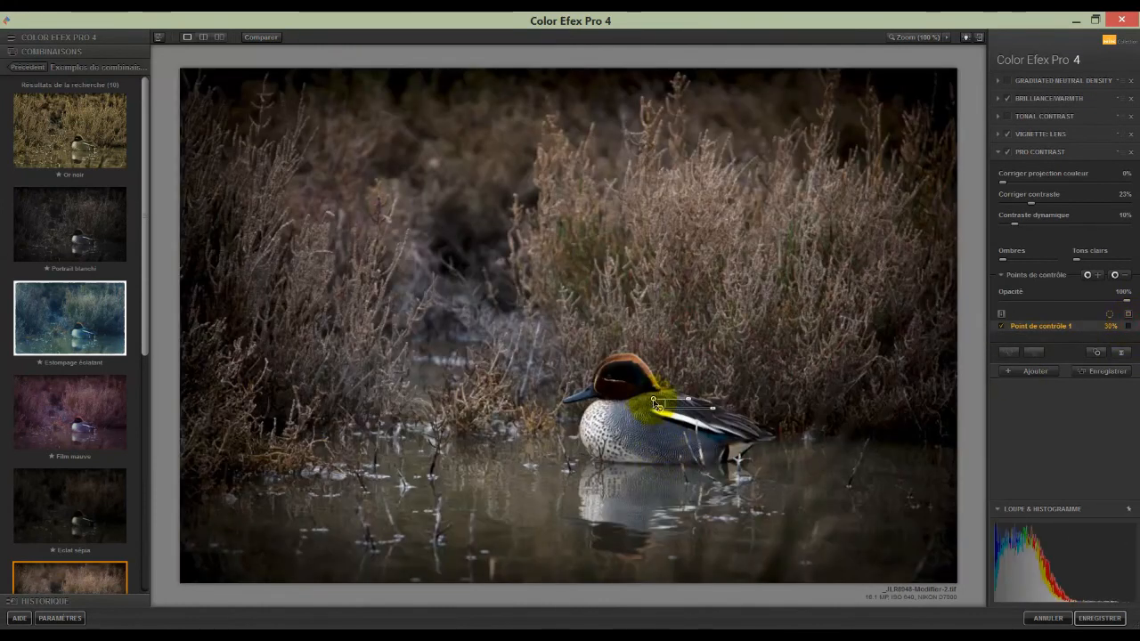
{"action": "left_click_drag", "start_coordinate": [654, 401], "coordinate": [638, 402]}
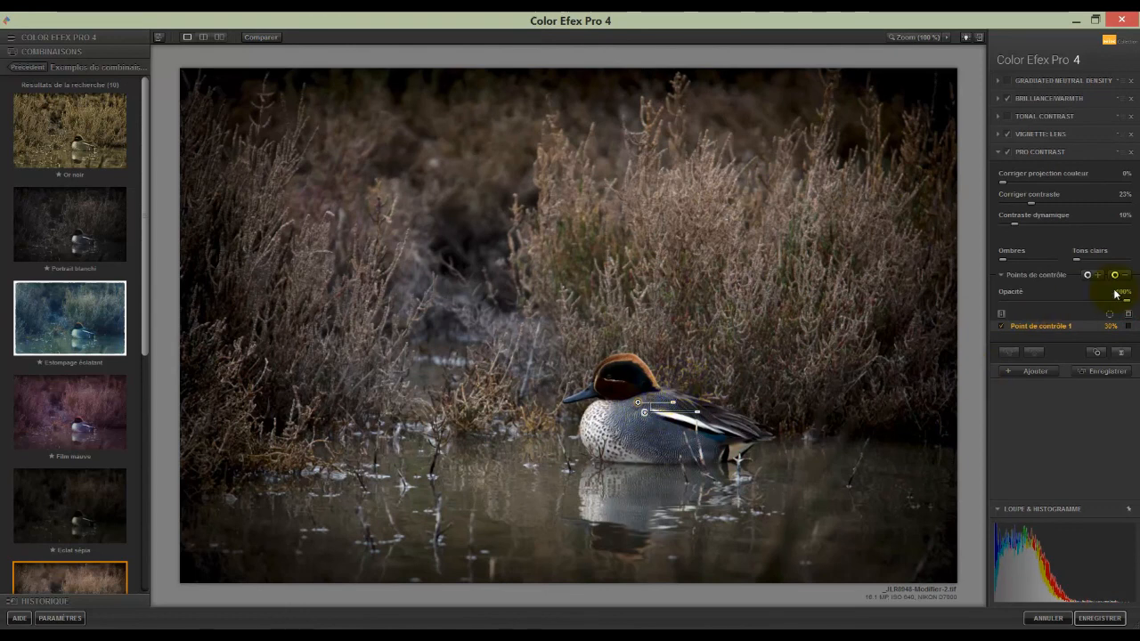
{"action": "left_click", "coordinate": [1119, 352]}
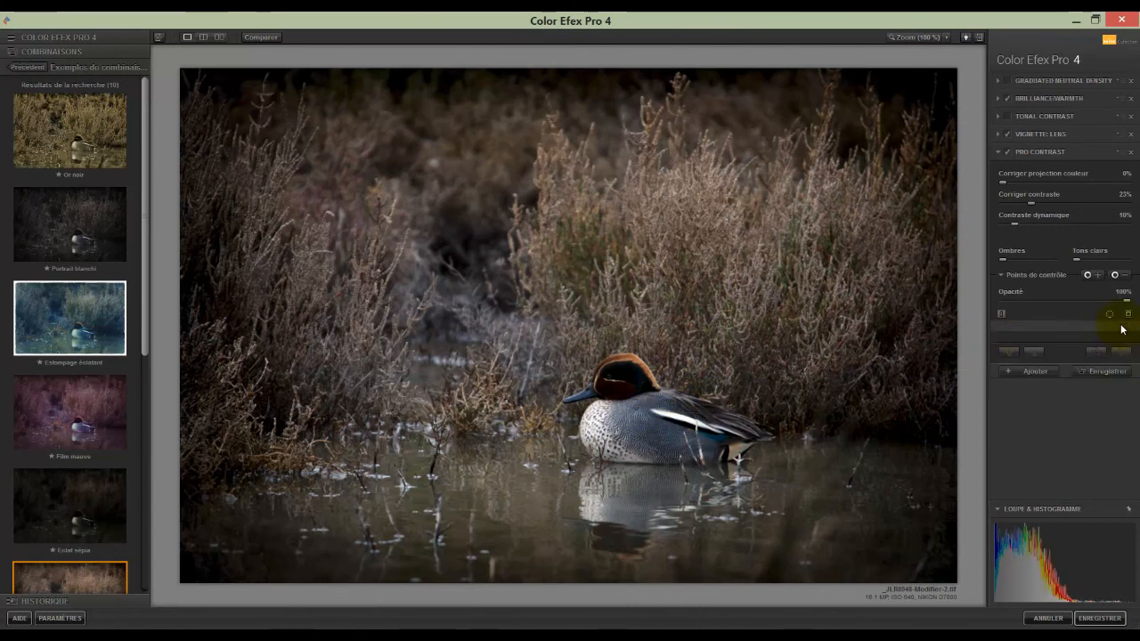
Add an additive Pro Contrast control point on the duck's body, enlarge it to 32%, adjust its opacity, and shift it toward the wing
{"action": "left_click", "coordinate": [1087, 276]}
{"action": "left_click", "coordinate": [635, 415]}
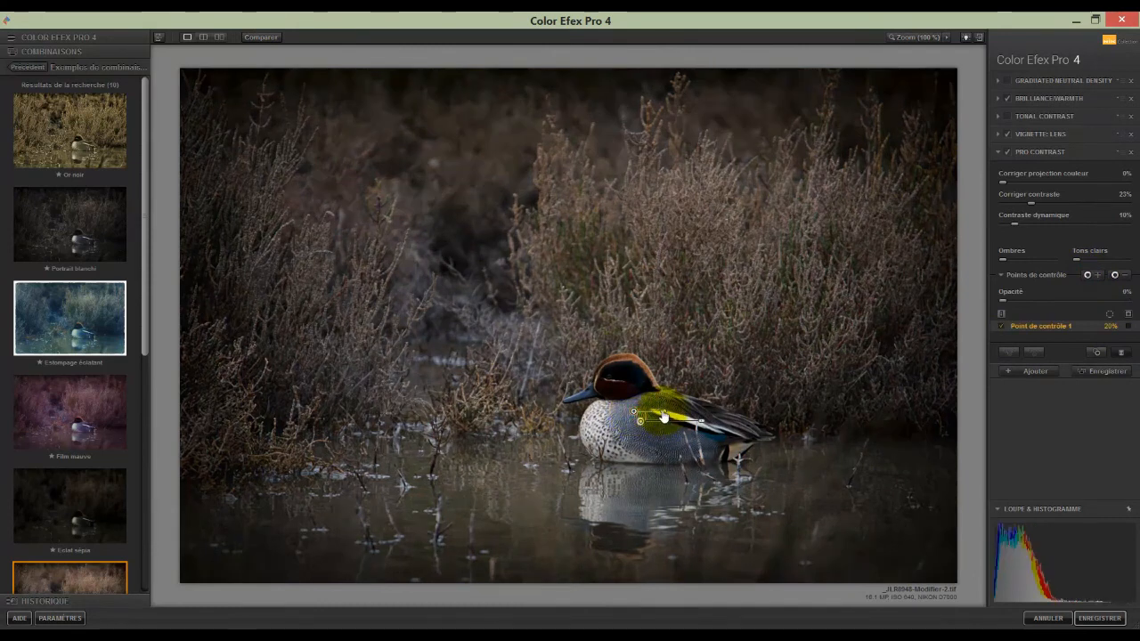
{"action": "left_click_drag", "start_coordinate": [664, 412], "coordinate": [668, 413]}
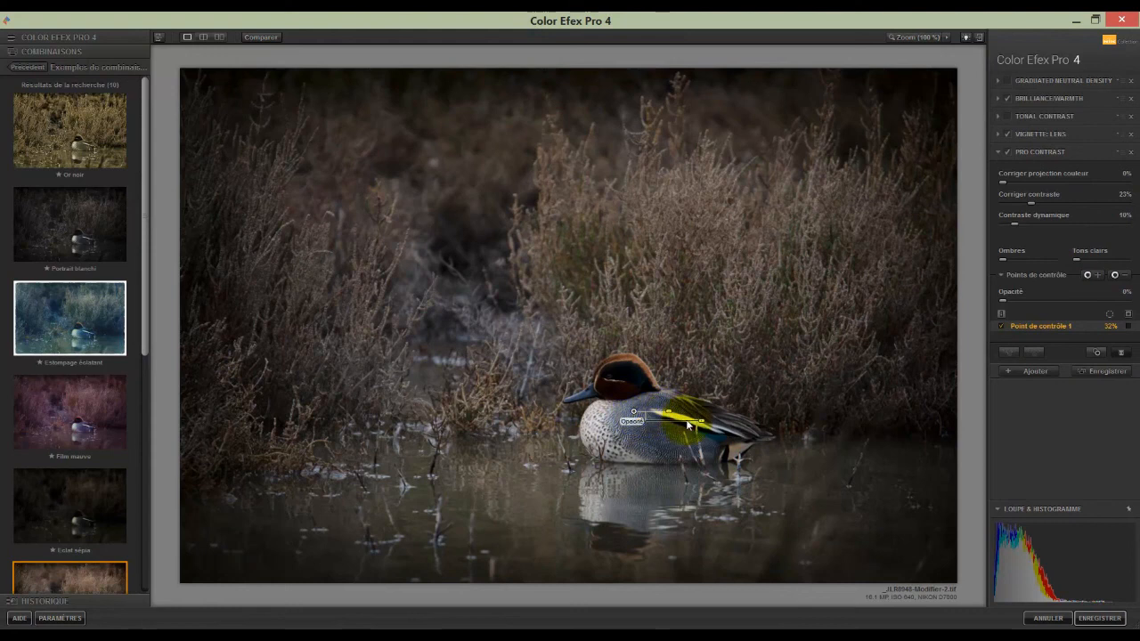
{"action": "left_click_drag", "start_coordinate": [666, 424], "coordinate": [721, 420]}
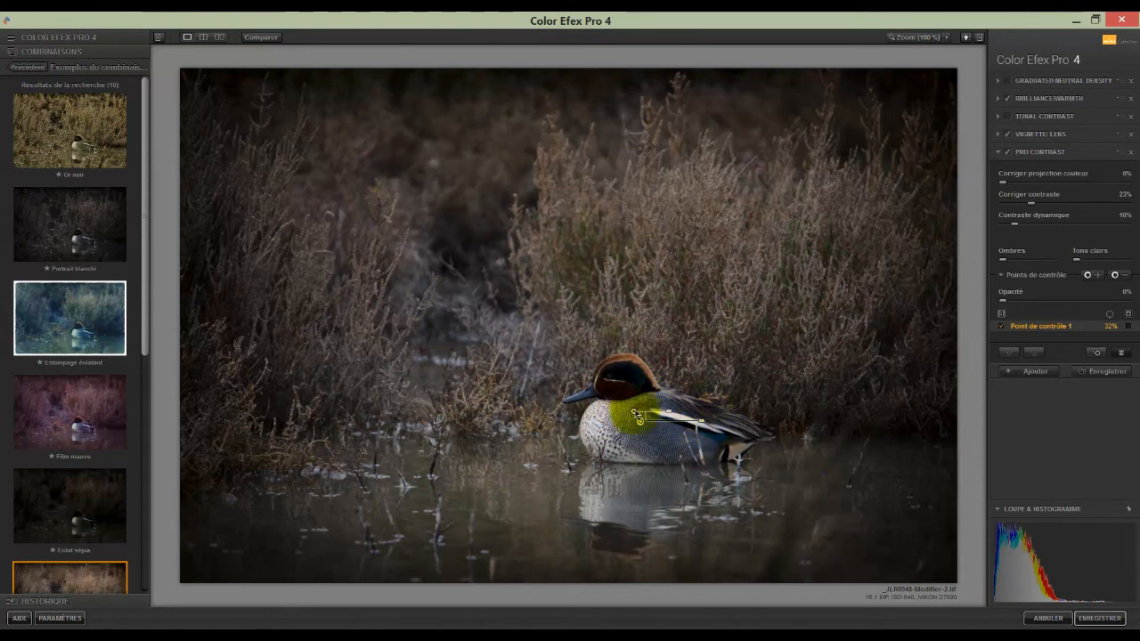
{"action": "left_click_drag", "start_coordinate": [634, 416], "coordinate": [648, 421]}
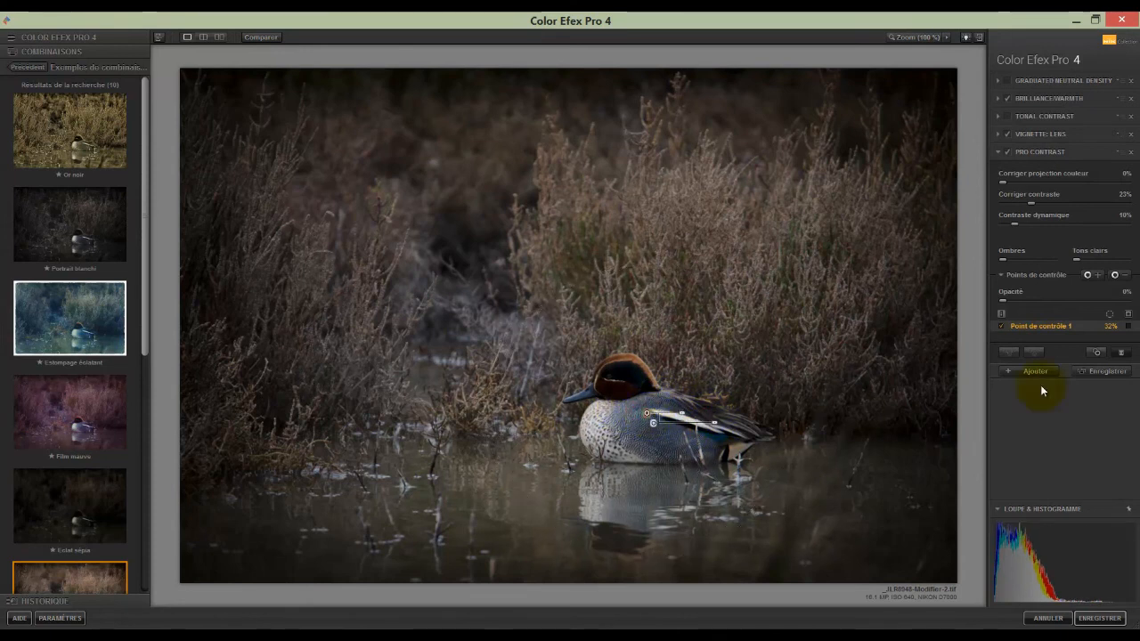
Check the selection mask of the additive control point and reduce the point's size to 28%
{"action": "left_click", "coordinate": [1129, 328]}
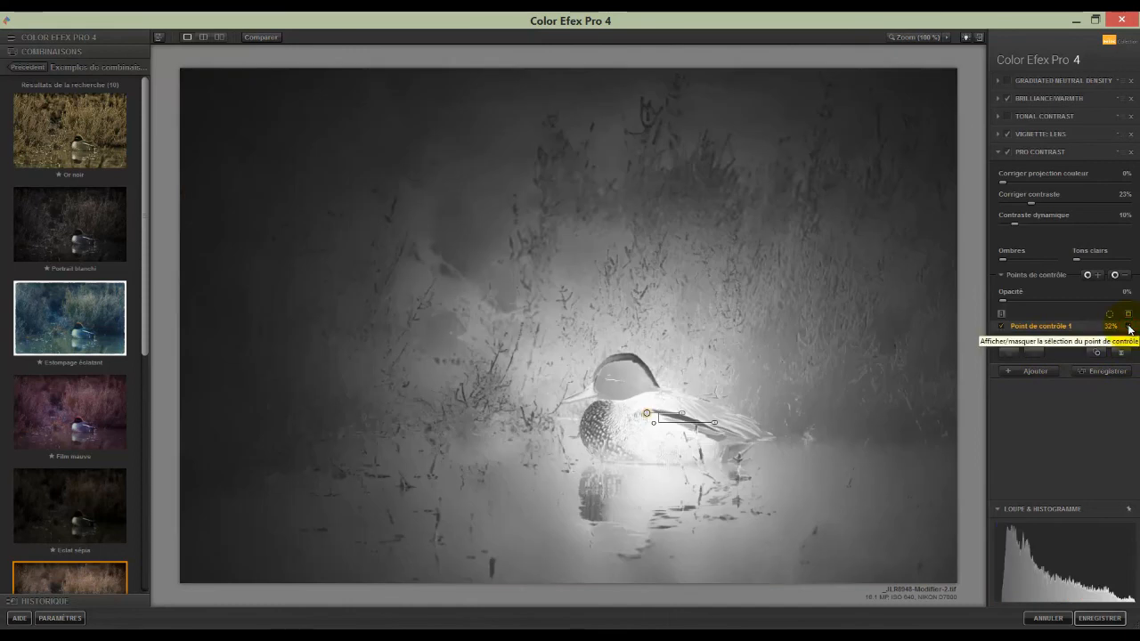
{"action": "left_click", "coordinate": [1129, 329]}
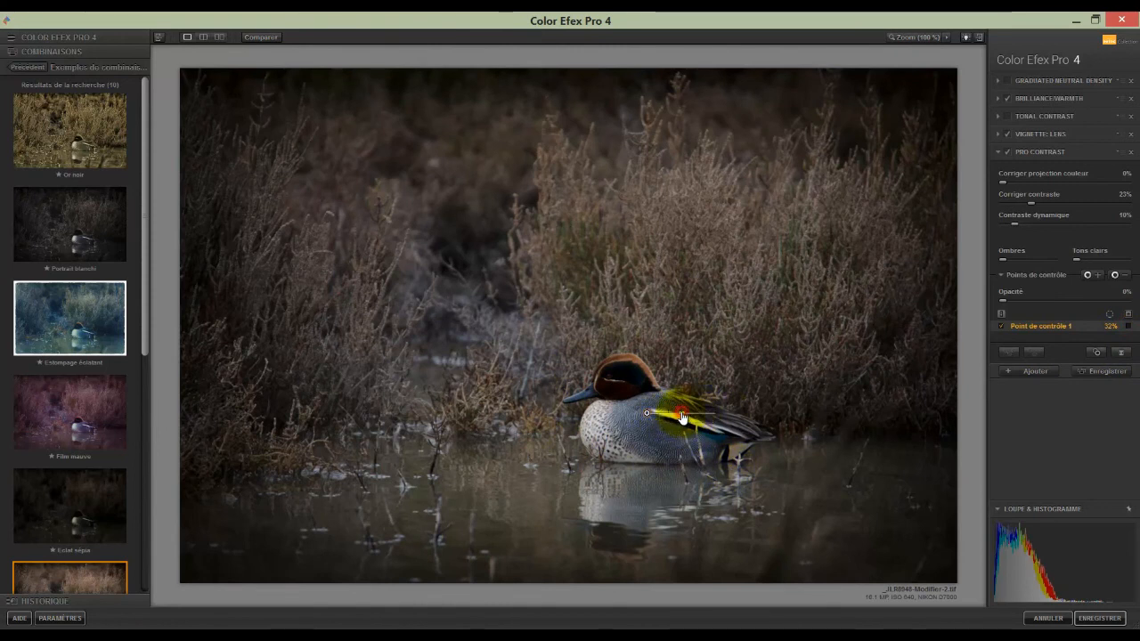
{"action": "left_click_drag", "start_coordinate": [682, 417], "coordinate": [683, 418]}
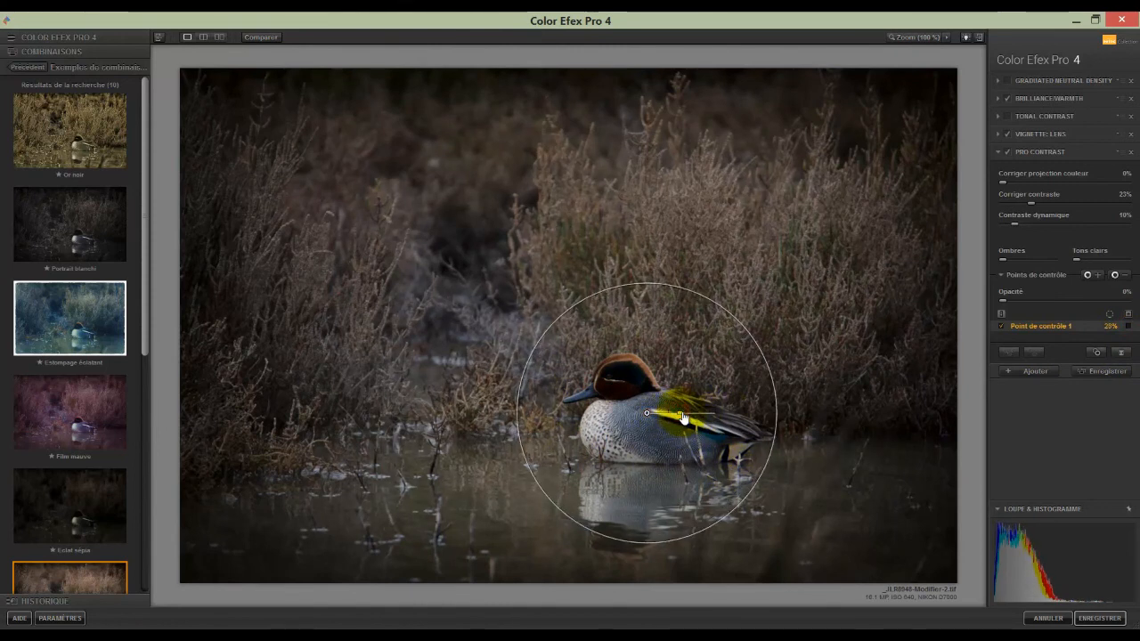
Compare the original and edited duck photos in the two-image view, and save the filtered result back to Lightroom
{"action": "left_click", "coordinate": [218, 37]}
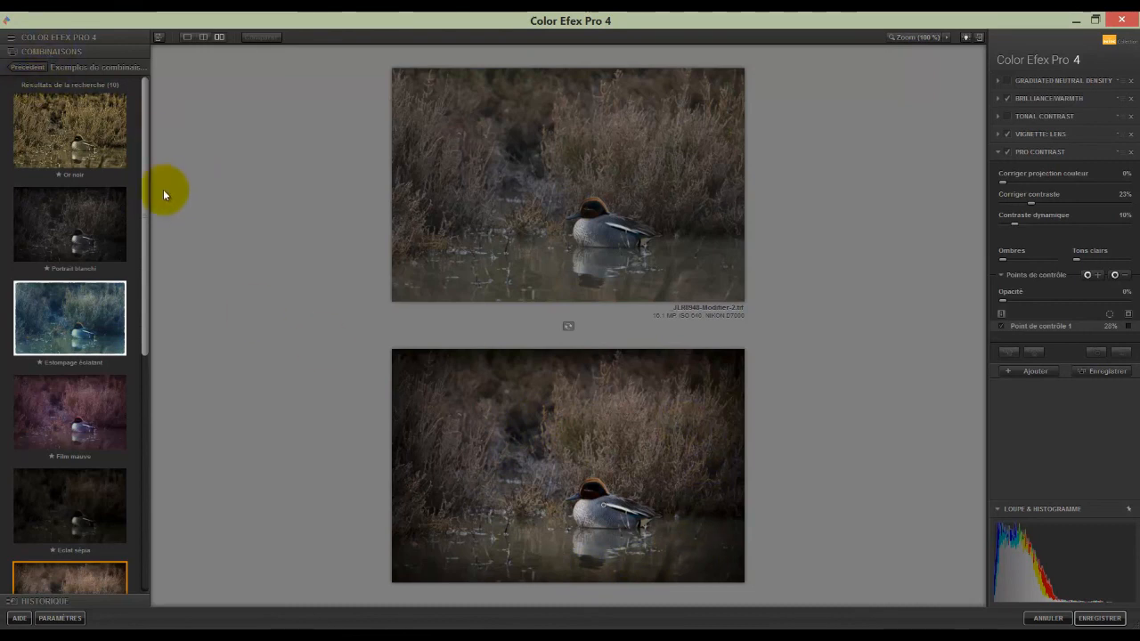
{"action": "left_click_drag", "start_coordinate": [150, 190], "coordinate": [153, 379]}
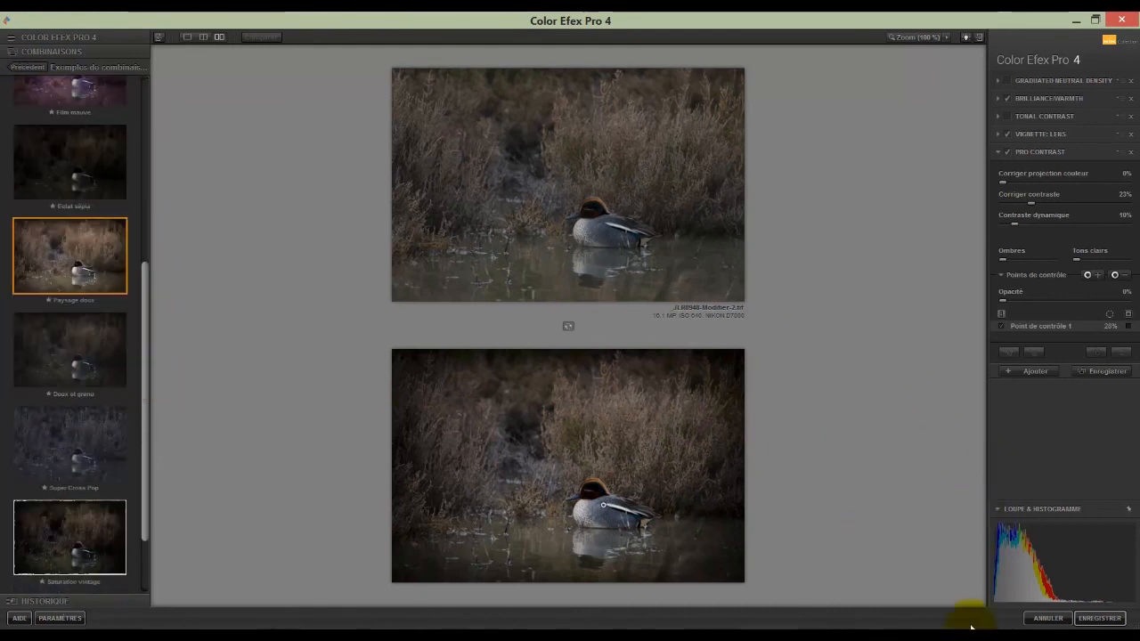
{"action": "left_click", "coordinate": [1102, 622]}
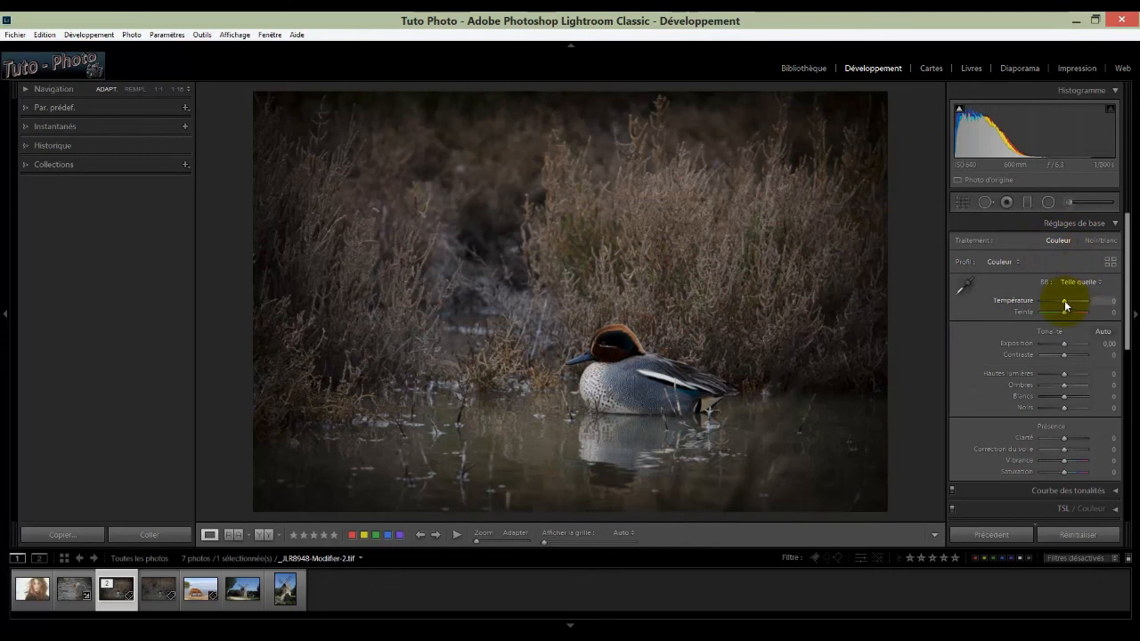
Set the photo's white balance to Temperature +7 and Tint -9, leaving Exposure at 0.00
{"action": "left_click_drag", "start_coordinate": [1064, 301], "coordinate": [1067, 304]}
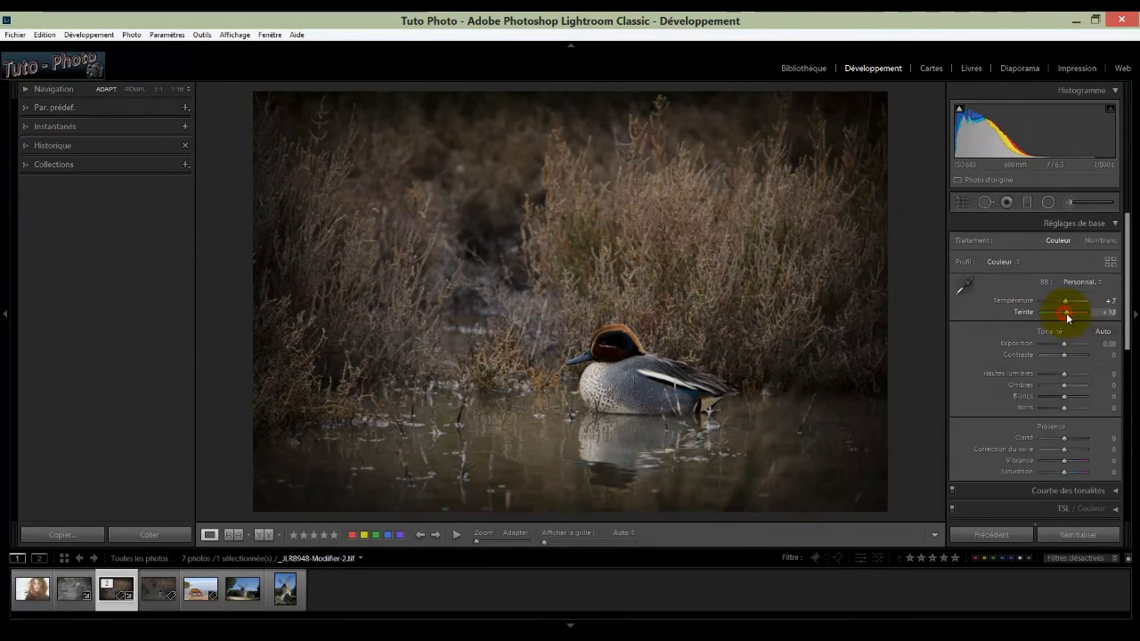
{"action": "mouse_move", "coordinate": [1068, 317]}
{"action": "left_mouse_down"}
{"action": "mouse_move", "coordinate": [1052, 325]}
{"action": "mouse_move", "coordinate": [1061, 329]}
{"action": "left_mouse_up"}
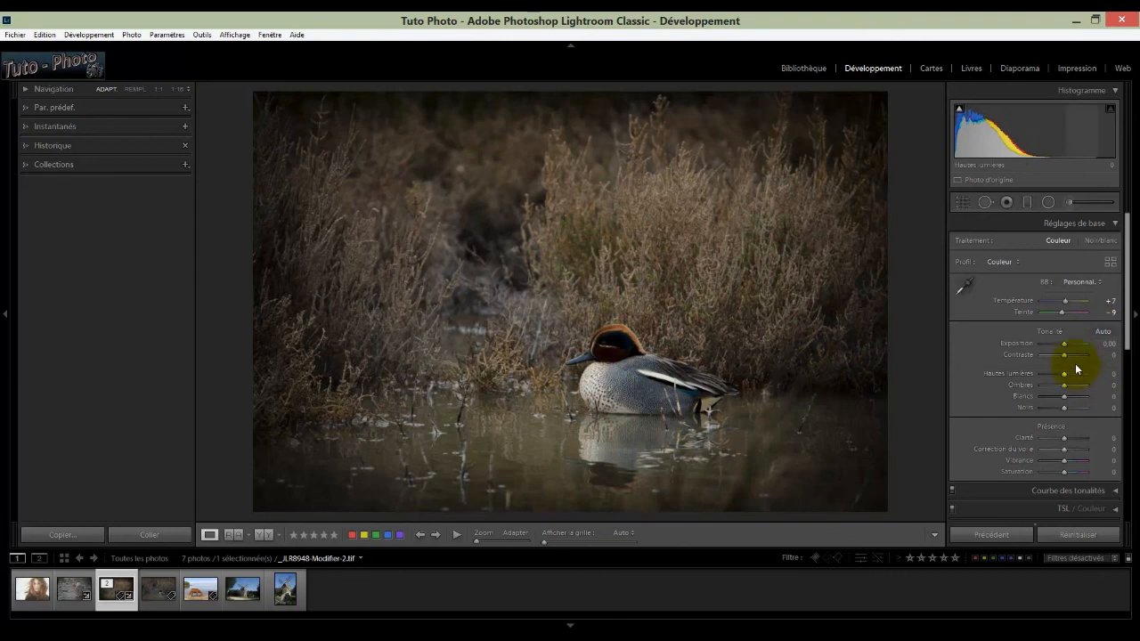
{"action": "left_click_drag", "start_coordinate": [1065, 348], "coordinate": [1065, 349]}
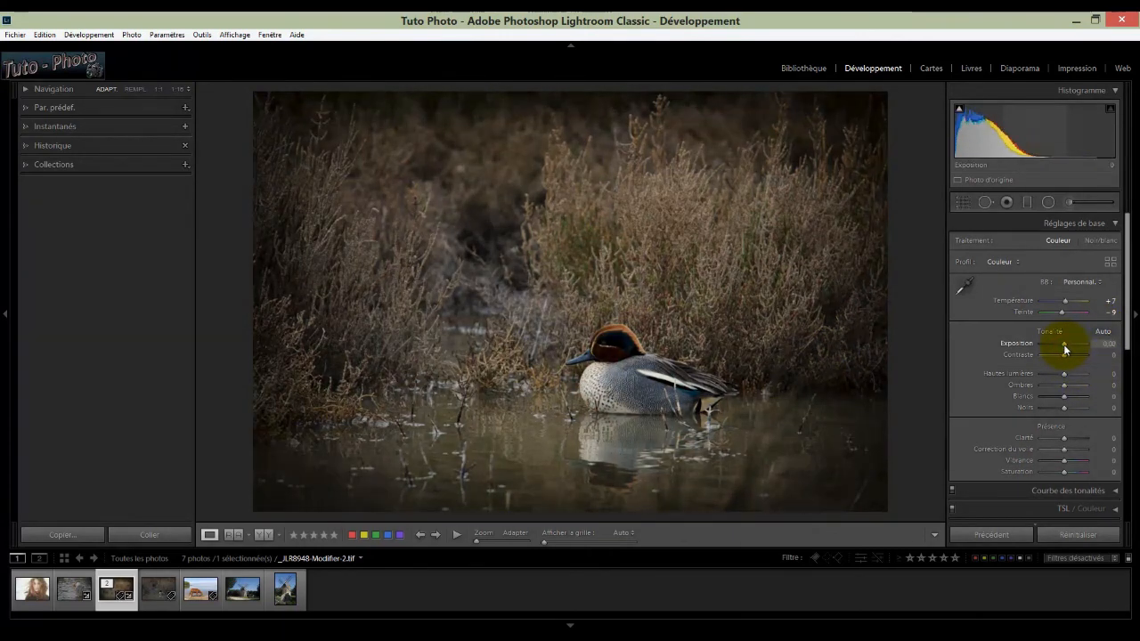
{"action": "left_click", "coordinate": [1064, 345]}
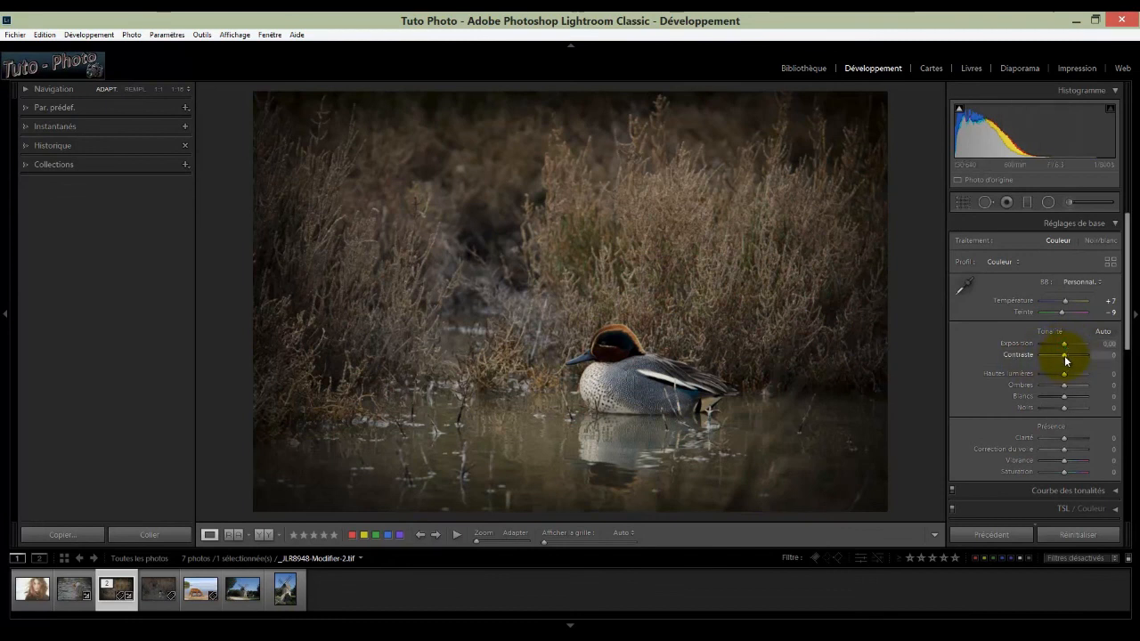
Set Contrast to -9, Highlights to -15, Shadows to +61 and Whites to +17, and return to the photo library grid
{"action": "left_click_drag", "start_coordinate": [1065, 358], "coordinate": [1063, 364]}
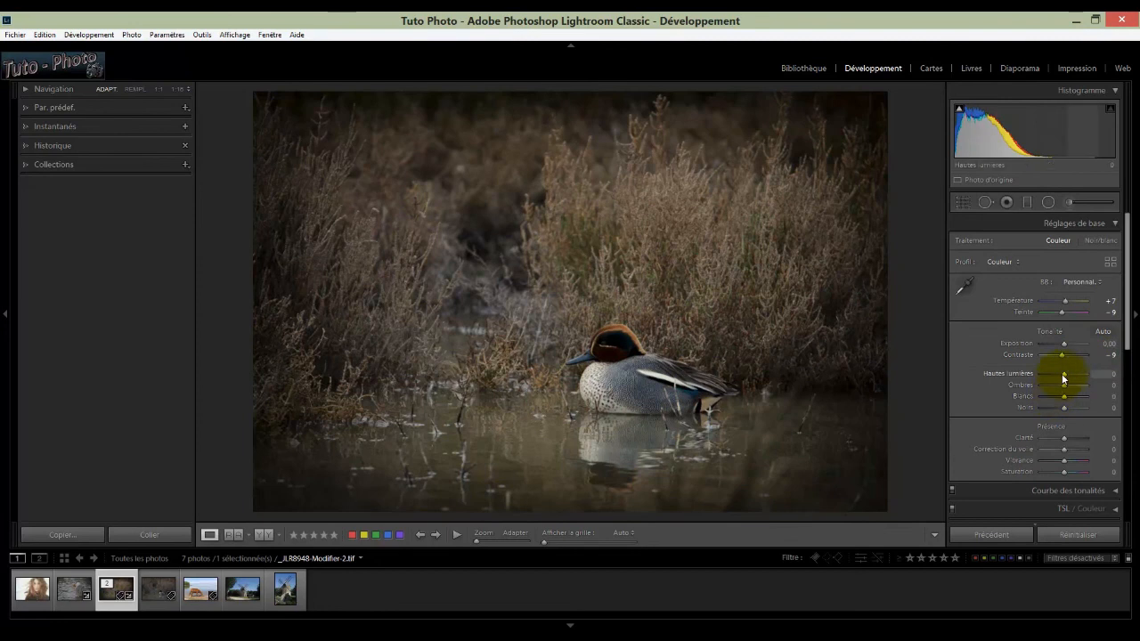
{"action": "mouse_move", "coordinate": [1066, 377]}
{"action": "left_mouse_down"}
{"action": "mouse_move", "coordinate": [1059, 385]}
{"action": "mouse_move", "coordinate": [1075, 388]}
{"action": "left_mouse_up"}
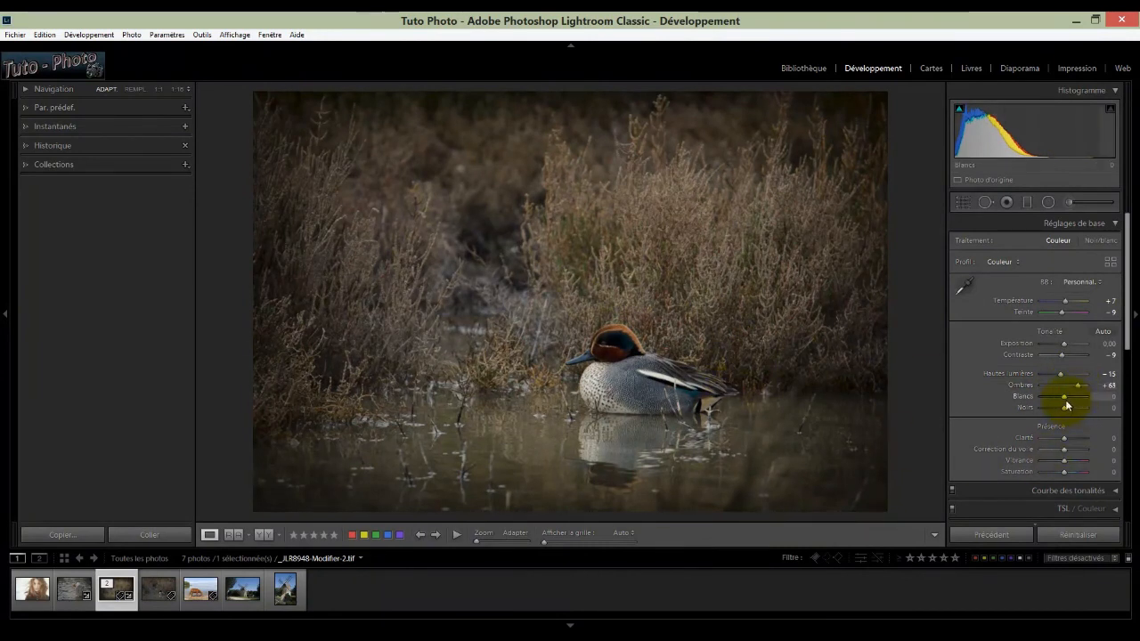
{"action": "mouse_move", "coordinate": [1066, 400]}
{"action": "left_mouse_down"}
{"action": "mouse_move", "coordinate": [1051, 400]}
{"action": "mouse_move", "coordinate": [1070, 401]}
{"action": "left_mouse_up"}
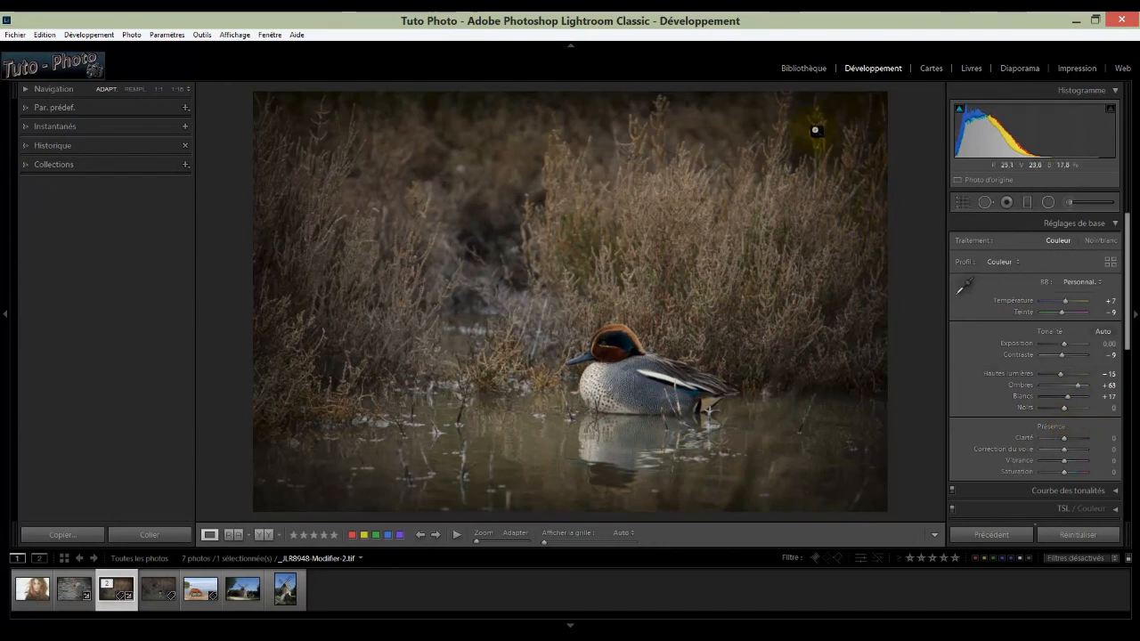
{"action": "left_click", "coordinate": [802, 68]}
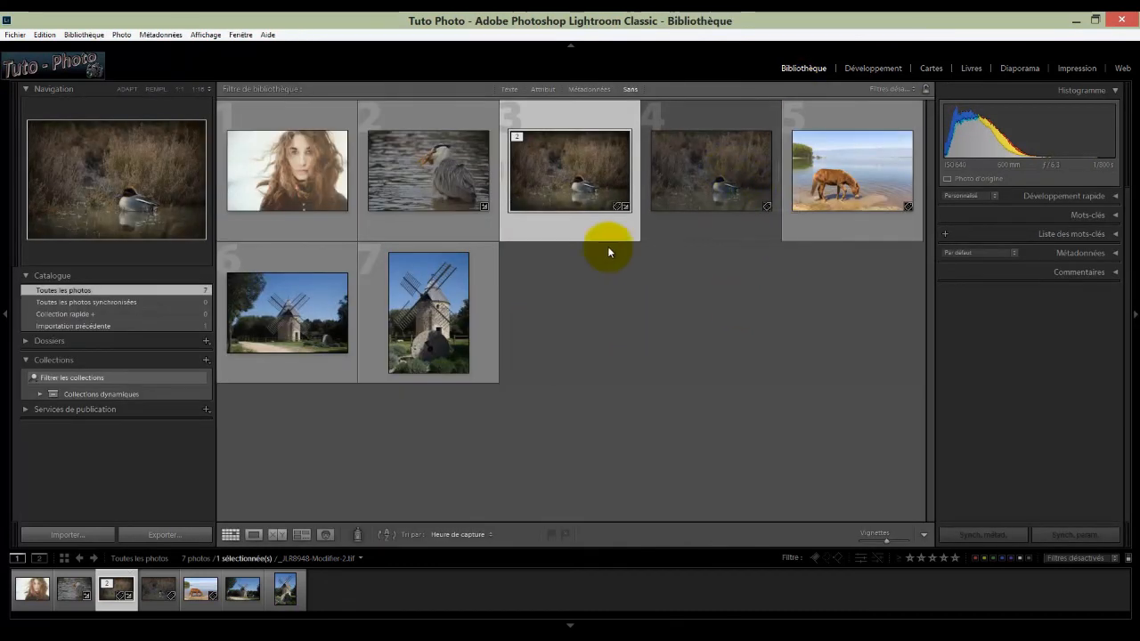
{"action": "mouse_move", "coordinate": [559, 163]}
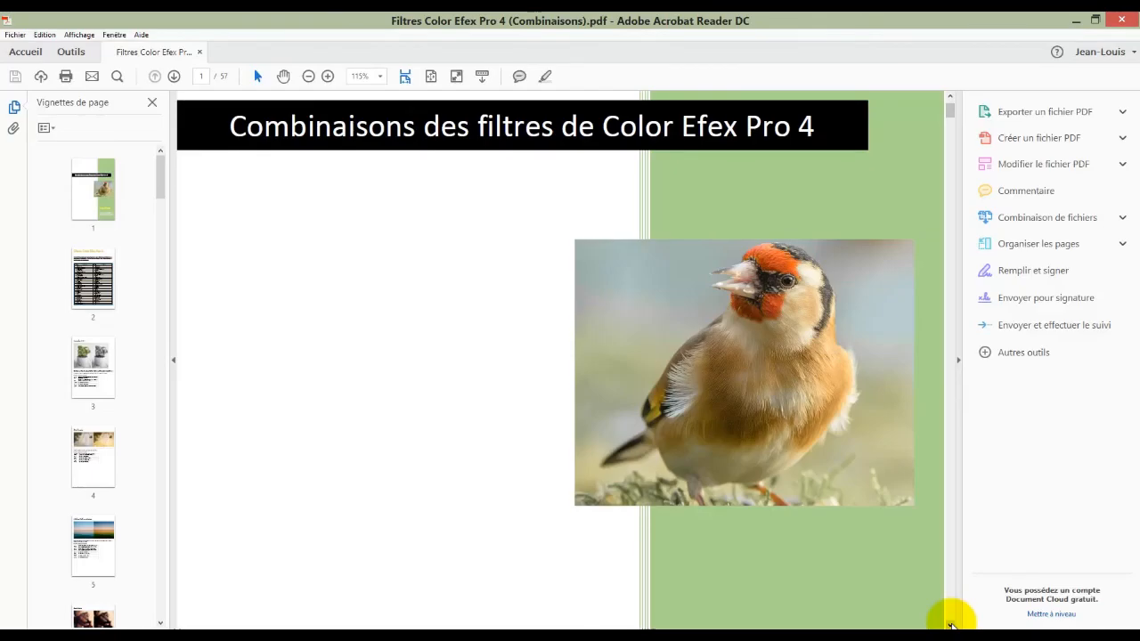
Switch to the Color Efex Pro 4 combinations PDF in Acrobat Reader and read through its index of combinations
{"action": "scroll", "coordinate": [950, 622], "scroll_direction": "down", "scroll_amount": 10}
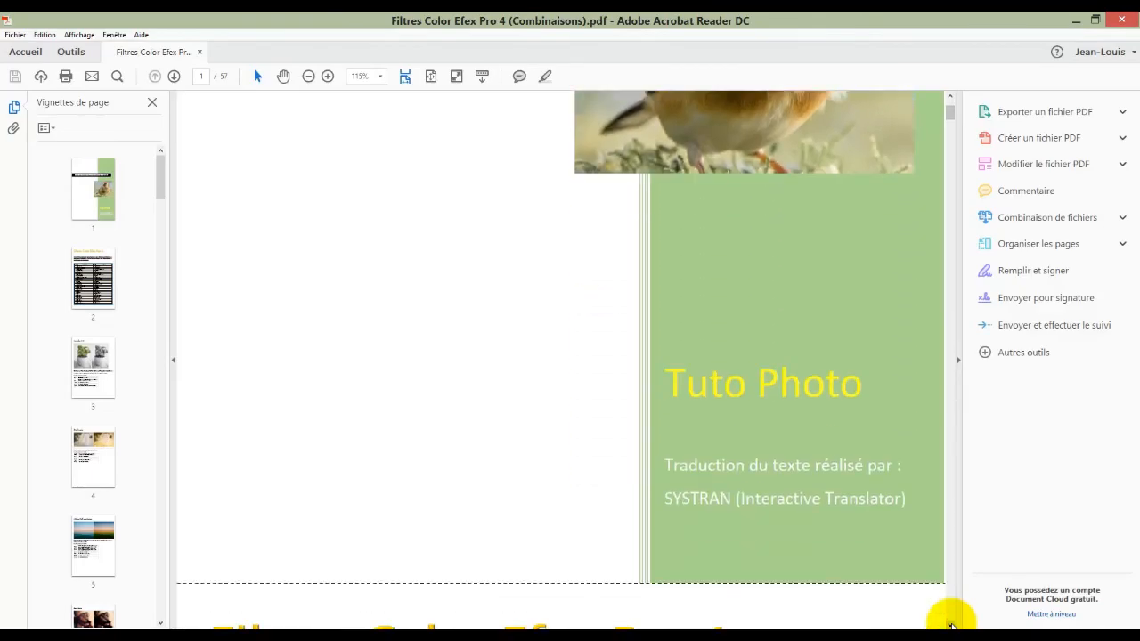
{"action": "scroll", "coordinate": [951, 622], "scroll_direction": "down", "scroll_amount": 10}
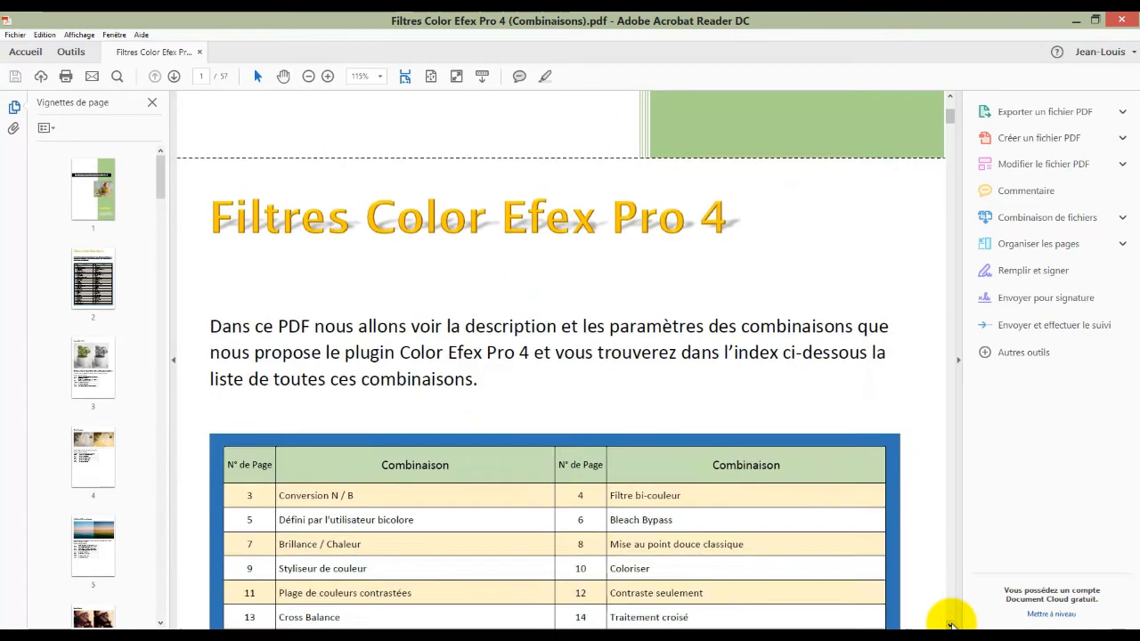
{"action": "scroll", "coordinate": [951, 621], "scroll_direction": "down", "scroll_amount": 5}
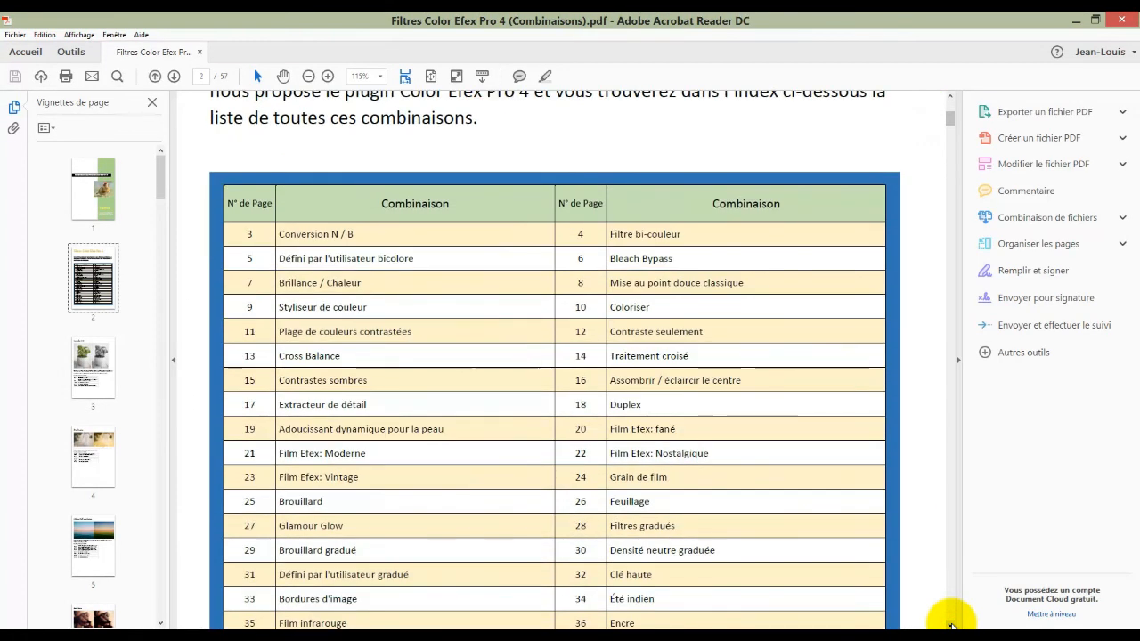
{"action": "left_click", "coordinate": [950, 623]}
{"action": "left_click", "coordinate": [951, 624]}
{"action": "left_click", "coordinate": [951, 624]}
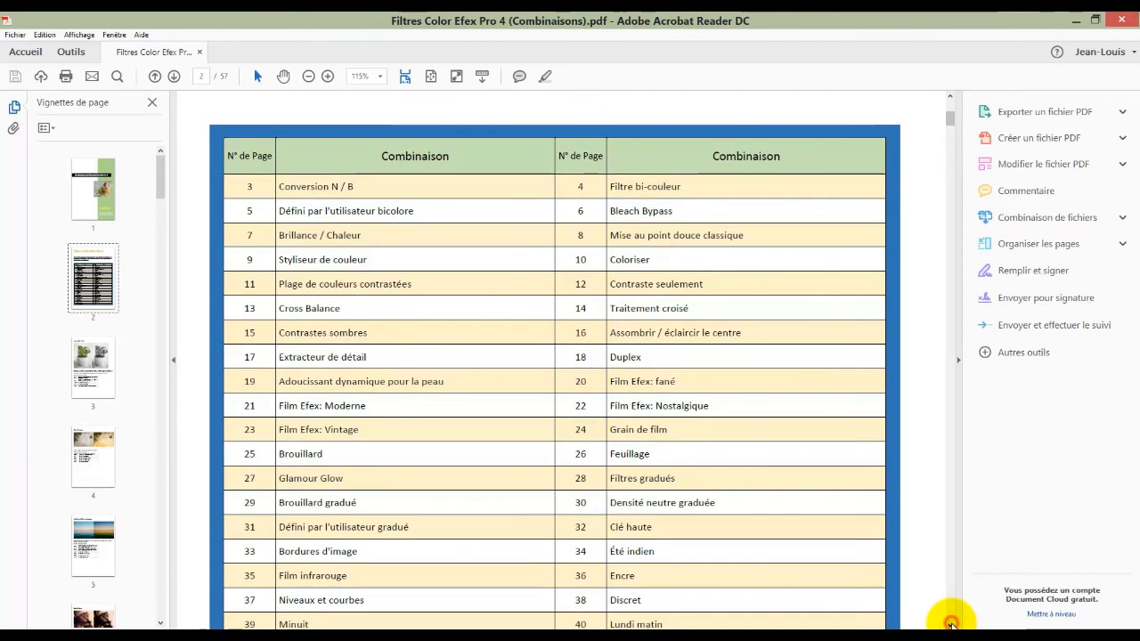
{"action": "left_click", "coordinate": [951, 623]}
{"action": "left_click", "coordinate": [951, 623]}
{"action": "left_click", "coordinate": [951, 623]}
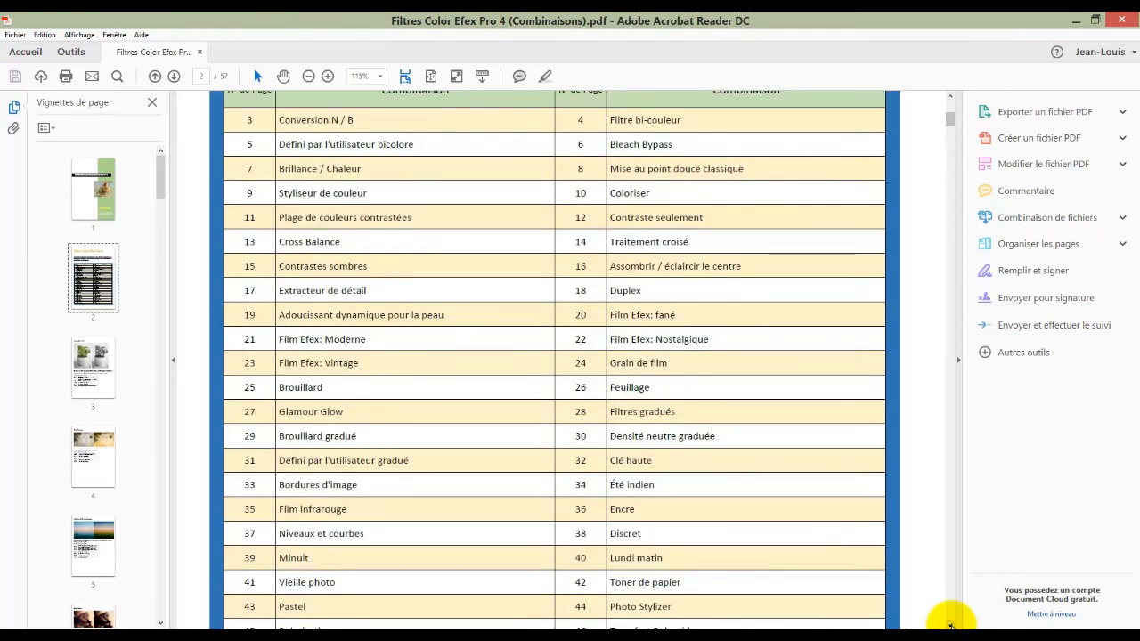
{"action": "left_click", "coordinate": [951, 624]}
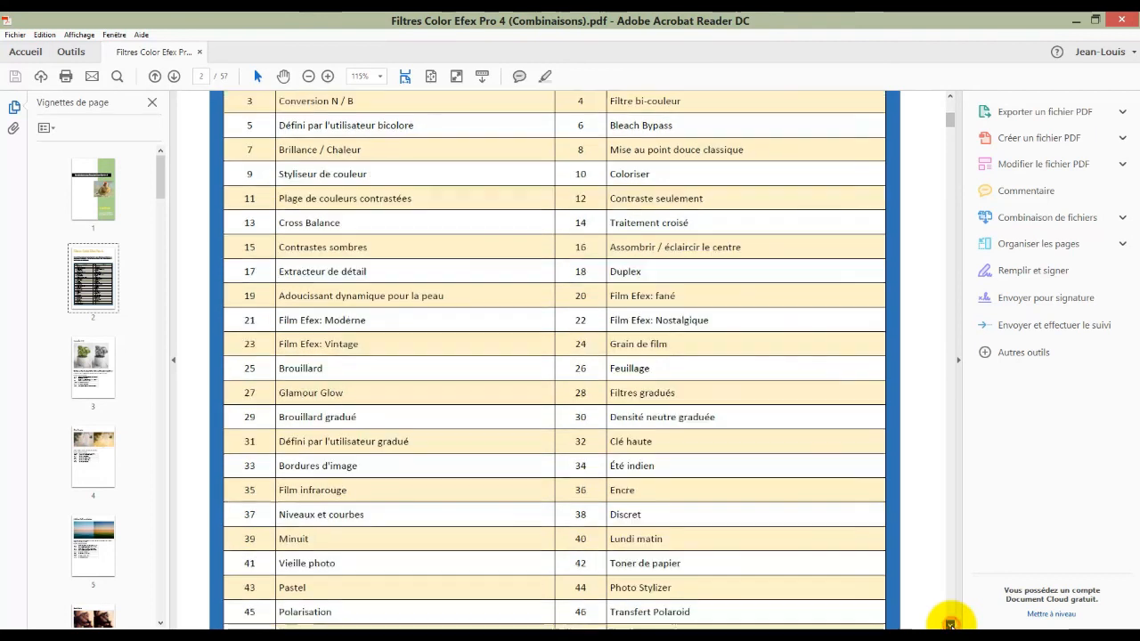
{"action": "left_click", "coordinate": [950, 623]}
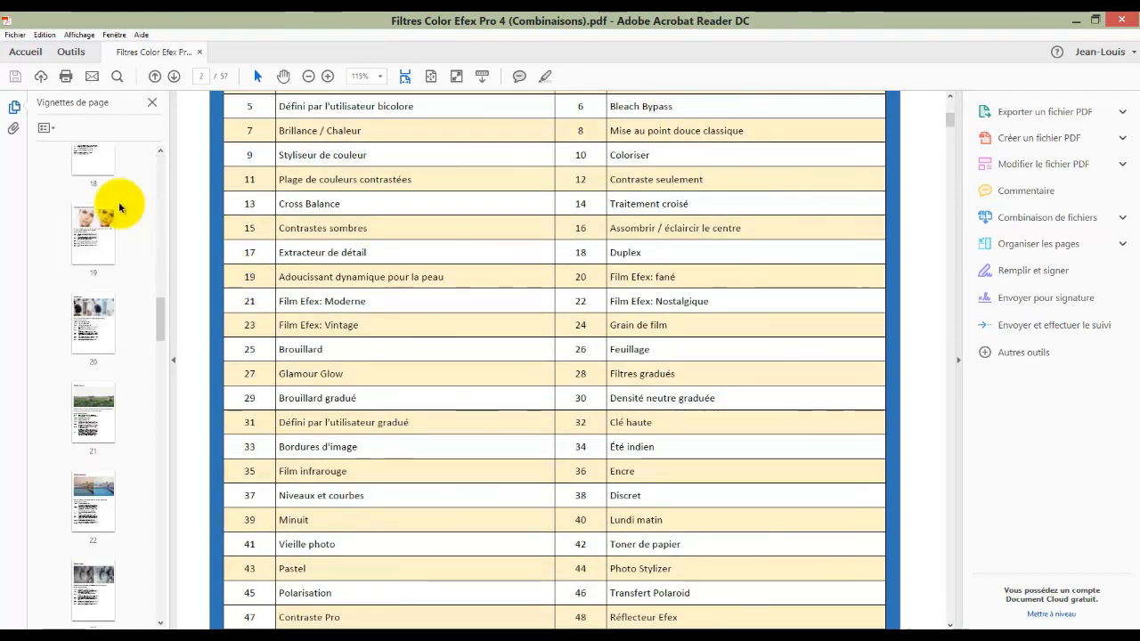
Go to page 19 of the PDF and read the dynamic skin softener's settings, continuing to the Film Efex: fané page
{"action": "left_click", "coordinate": [94, 251]}
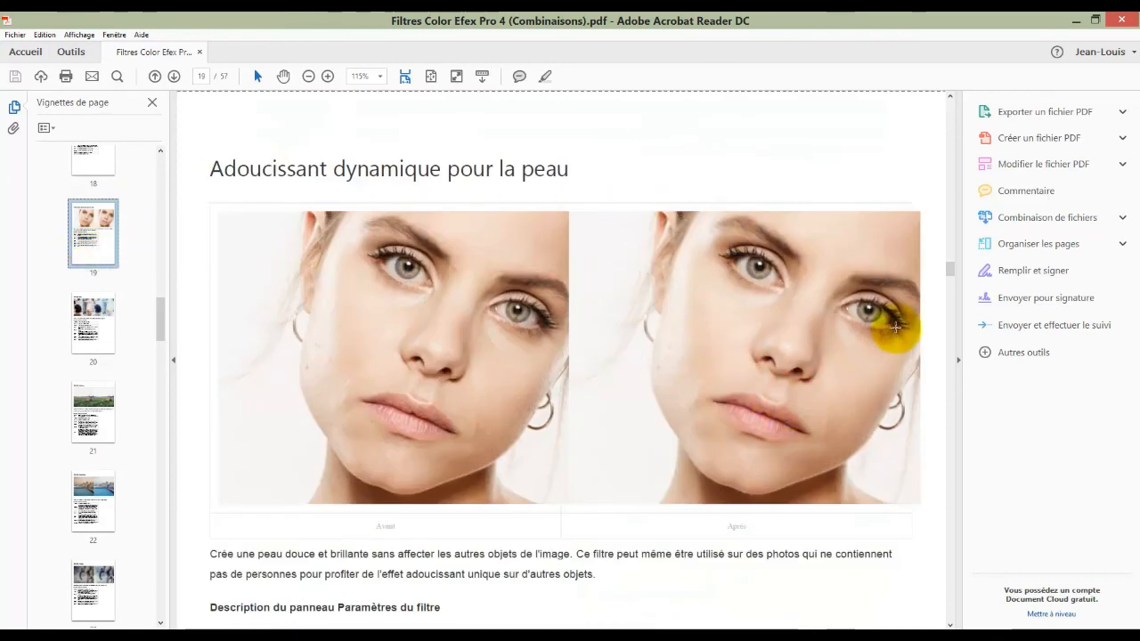
{"action": "scroll", "coordinate": [896, 523], "scroll_direction": "down", "scroll_amount": 4}
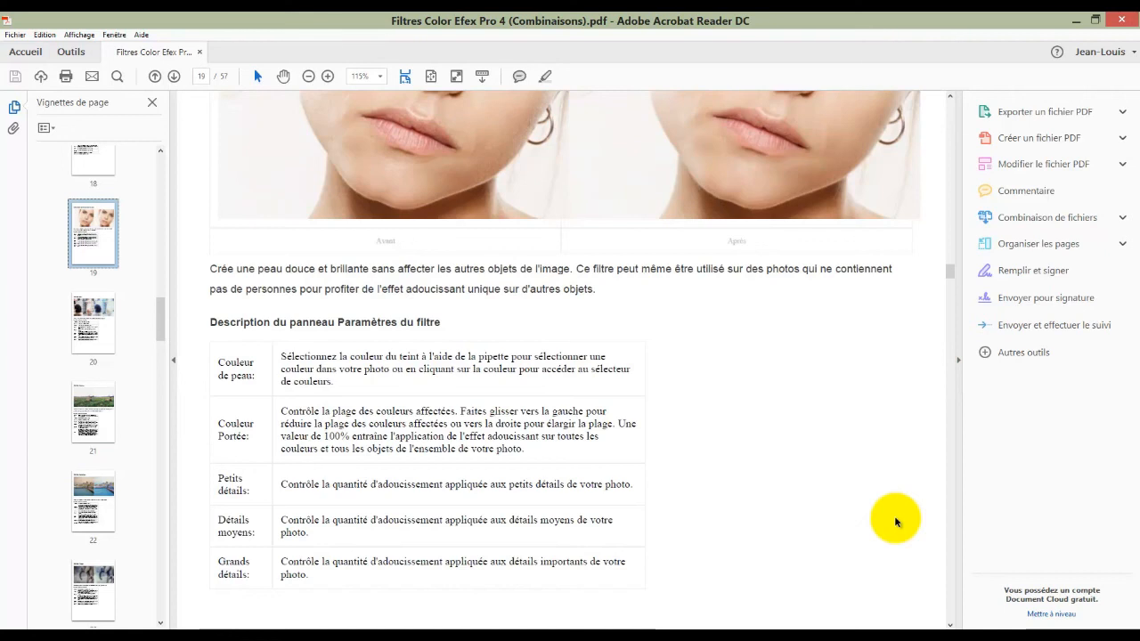
{"action": "scroll", "coordinate": [896, 523], "scroll_direction": "down", "scroll_amount": 2}
{"action": "scroll", "coordinate": [896, 522], "scroll_direction": "down", "scroll_amount": 4}
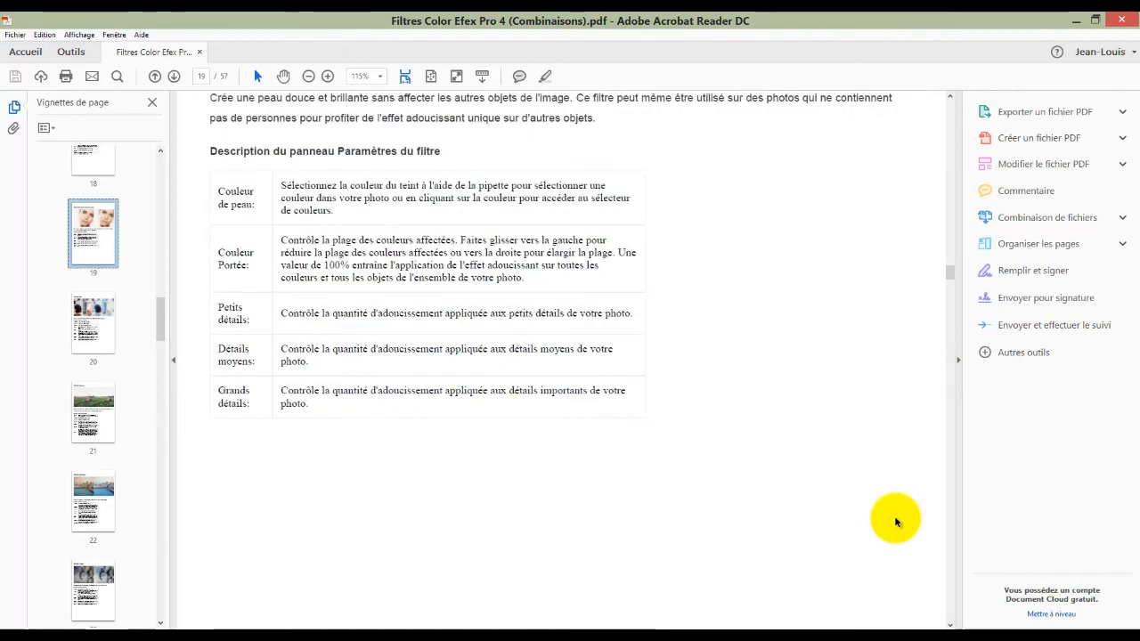
{"action": "scroll", "coordinate": [896, 523], "scroll_direction": "down", "scroll_amount": 3}
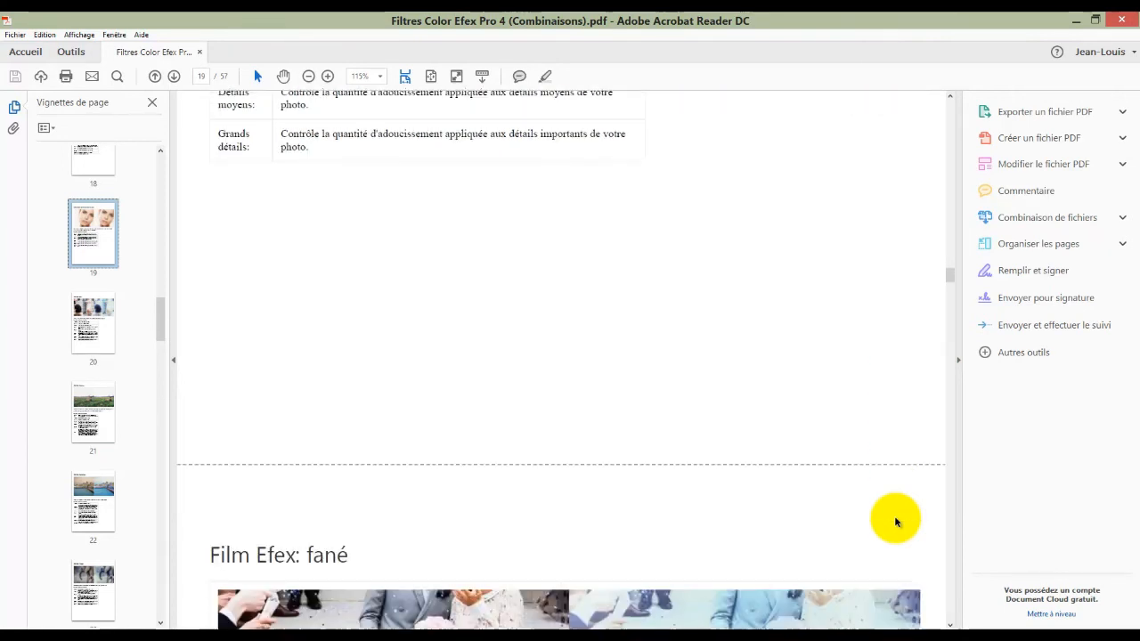
{"action": "scroll", "coordinate": [895, 517], "scroll_direction": "down", "scroll_amount": 2}
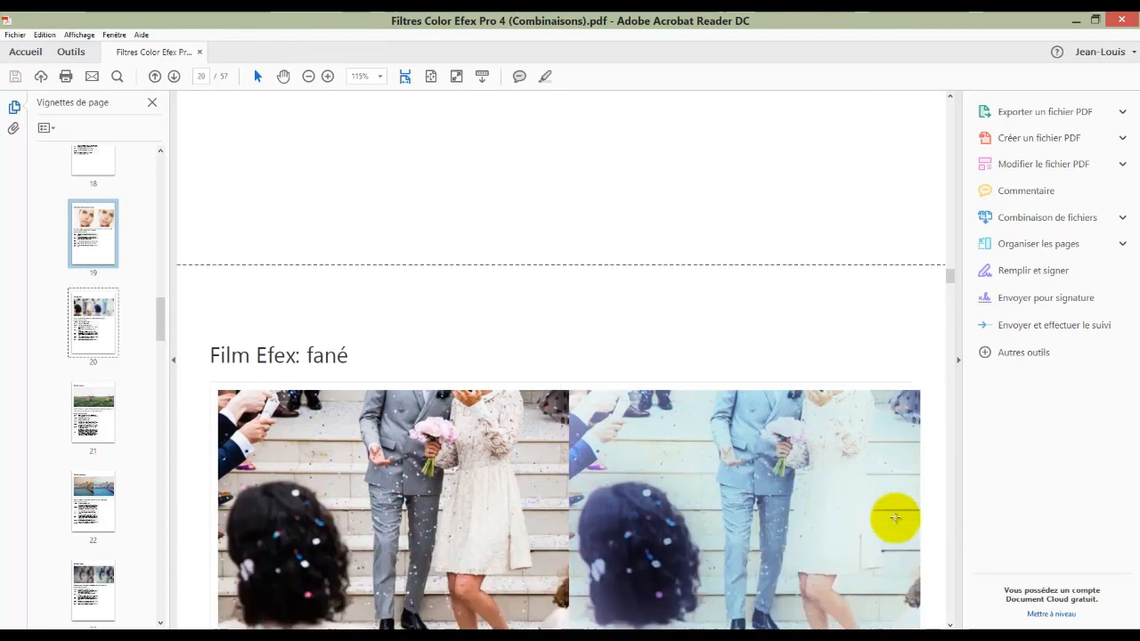
{"action": "scroll", "coordinate": [895, 518], "scroll_direction": "down", "scroll_amount": 1}
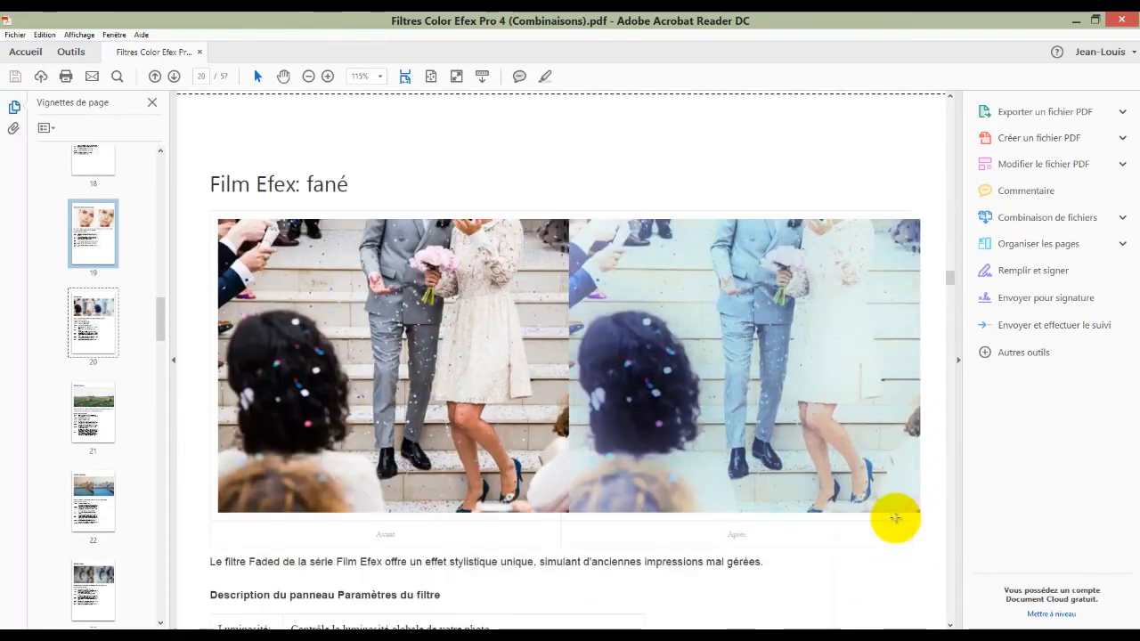
Read the Film Efex: fané page, covering its before/after photos, filter description and table of filter settings
{"action": "scroll", "coordinate": [896, 520], "scroll_direction": "down", "scroll_amount": 1}
{"action": "scroll", "coordinate": [896, 522], "scroll_direction": "down", "scroll_amount": 1}
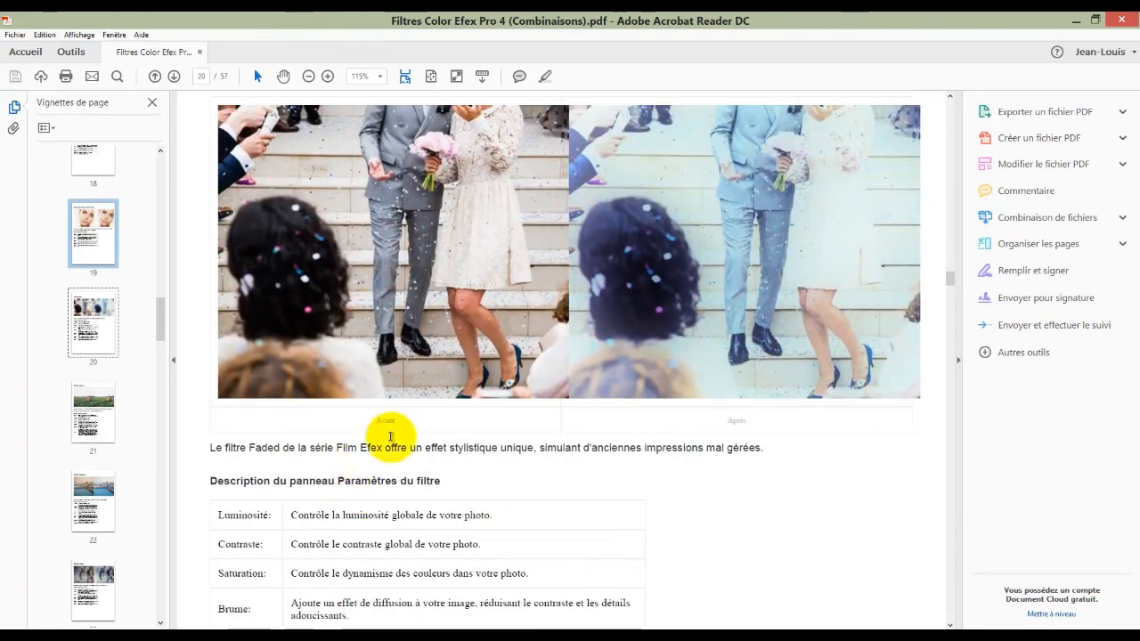
{"action": "scroll", "coordinate": [888, 478], "scroll_direction": "down", "scroll_amount": 1}
{"action": "scroll", "coordinate": [888, 482], "scroll_direction": "down", "scroll_amount": 4}
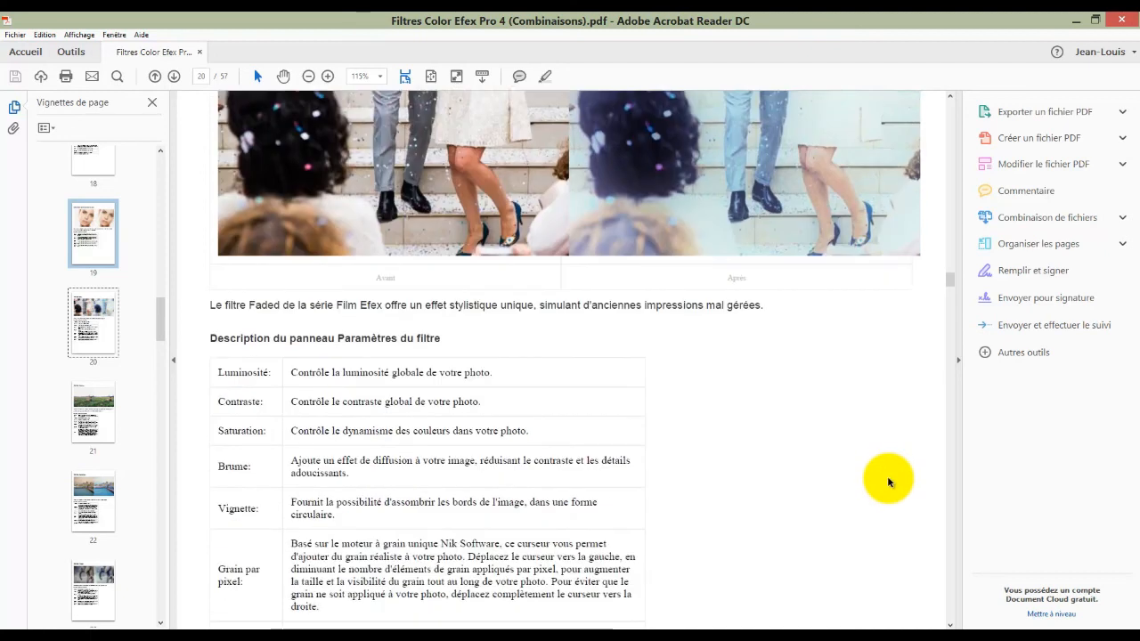
{"action": "scroll", "coordinate": [888, 482], "scroll_direction": "down", "scroll_amount": 2}
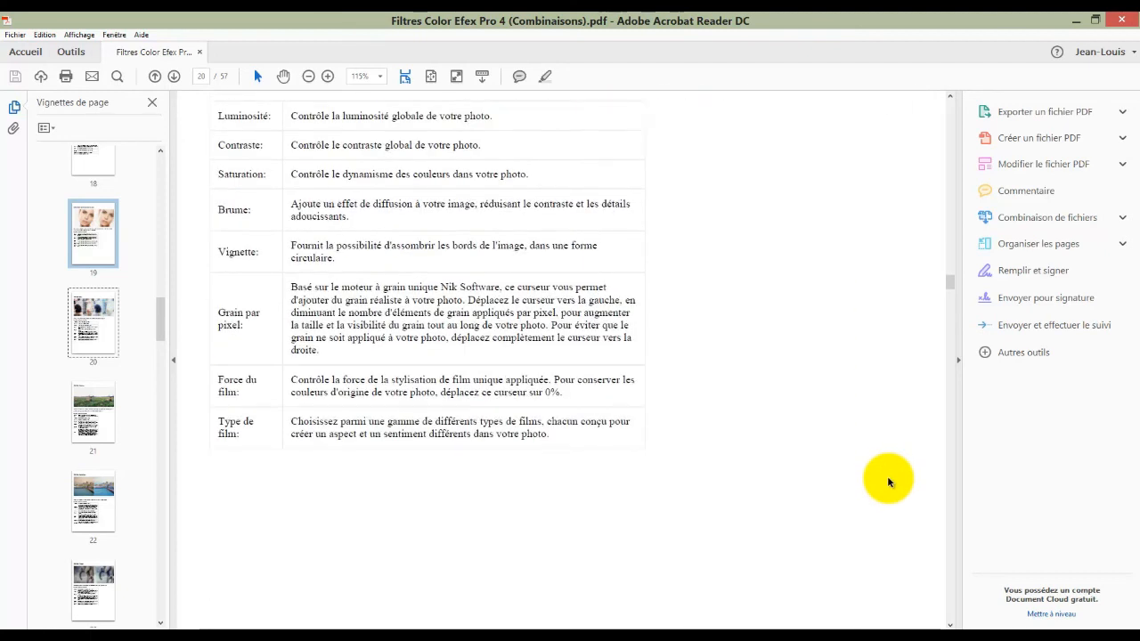
{"action": "scroll", "coordinate": [888, 482], "scroll_direction": "down", "scroll_amount": 2}
{"action": "scroll", "coordinate": [888, 482], "scroll_direction": "down", "scroll_amount": 2}
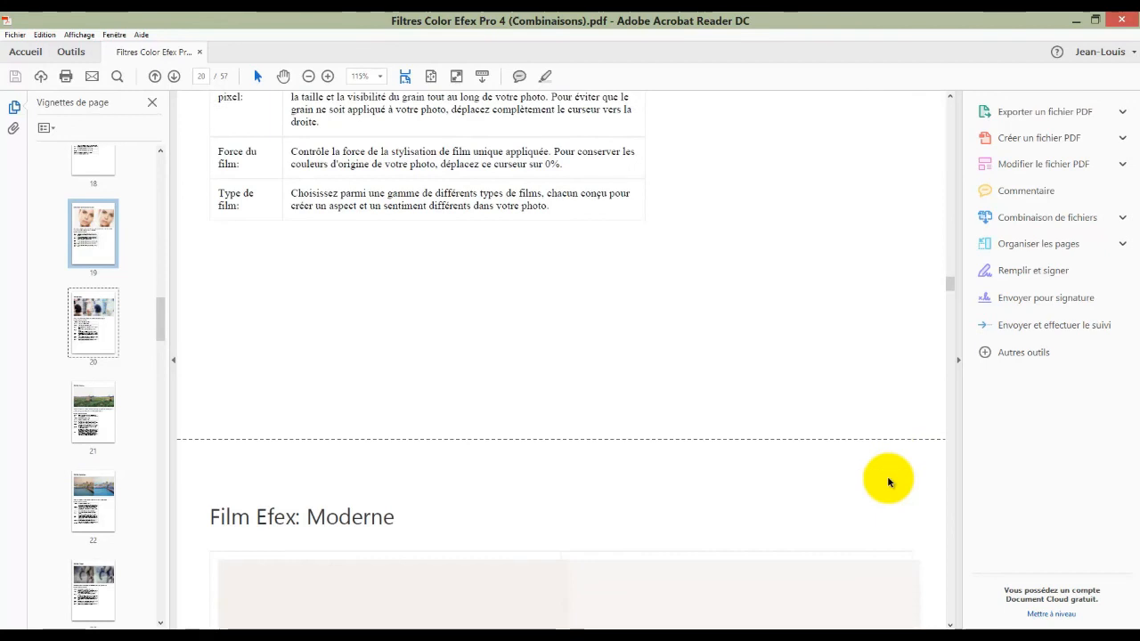
Read the Film Efex: Moderne page's description and filter settings table, and switch back to the Lightroom photo library
{"action": "scroll", "coordinate": [888, 480], "scroll_direction": "down", "scroll_amount": 2}
{"action": "scroll", "coordinate": [888, 478], "scroll_direction": "down", "scroll_amount": 2}
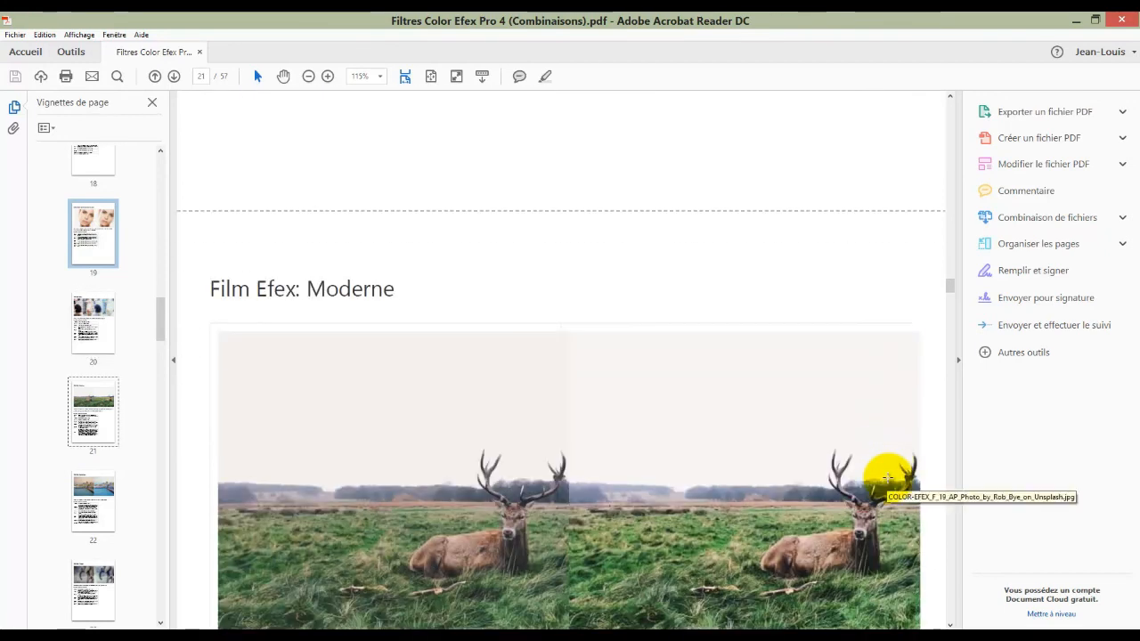
{"action": "scroll", "coordinate": [888, 478], "scroll_direction": "down", "scroll_amount": 2}
{"action": "scroll", "coordinate": [888, 478], "scroll_direction": "down", "scroll_amount": 3}
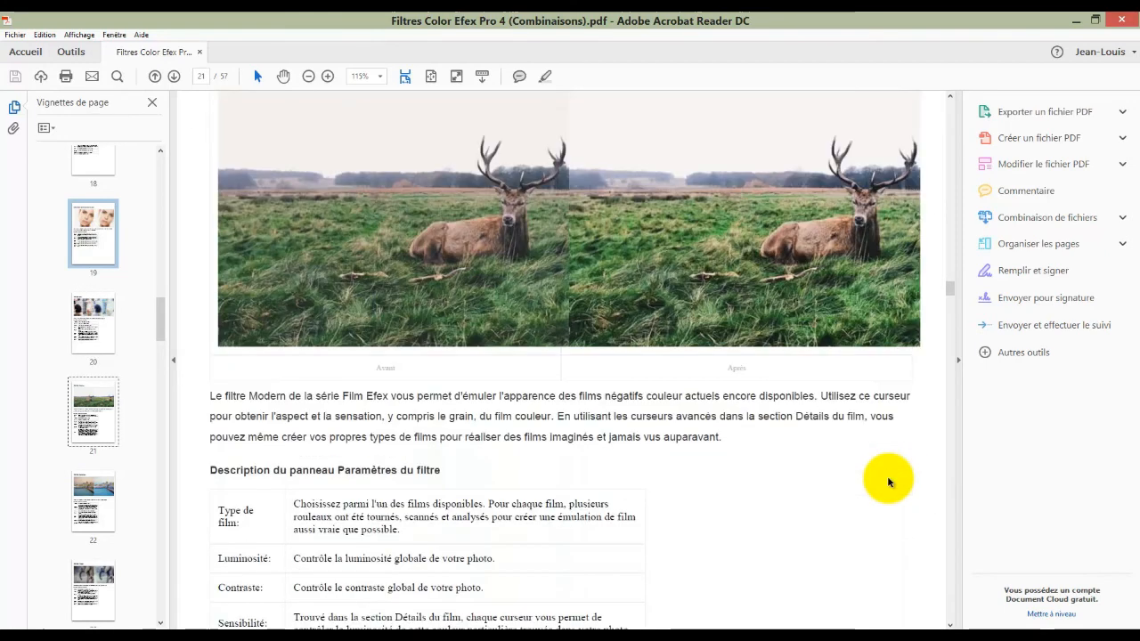
{"action": "scroll", "coordinate": [888, 481], "scroll_direction": "down", "scroll_amount": 2}
{"action": "scroll", "coordinate": [888, 482], "scroll_direction": "down", "scroll_amount": 2}
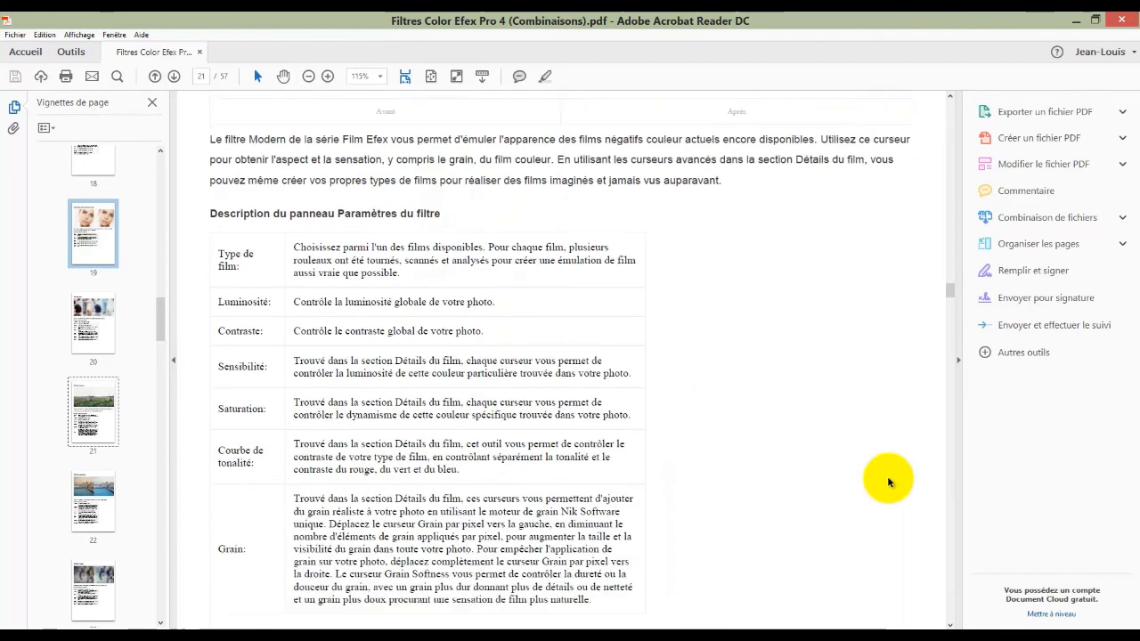
{"action": "scroll", "coordinate": [888, 482], "scroll_direction": "down", "scroll_amount": 4}
{"action": "scroll", "coordinate": [887, 481], "scroll_direction": "down", "scroll_amount": 2}
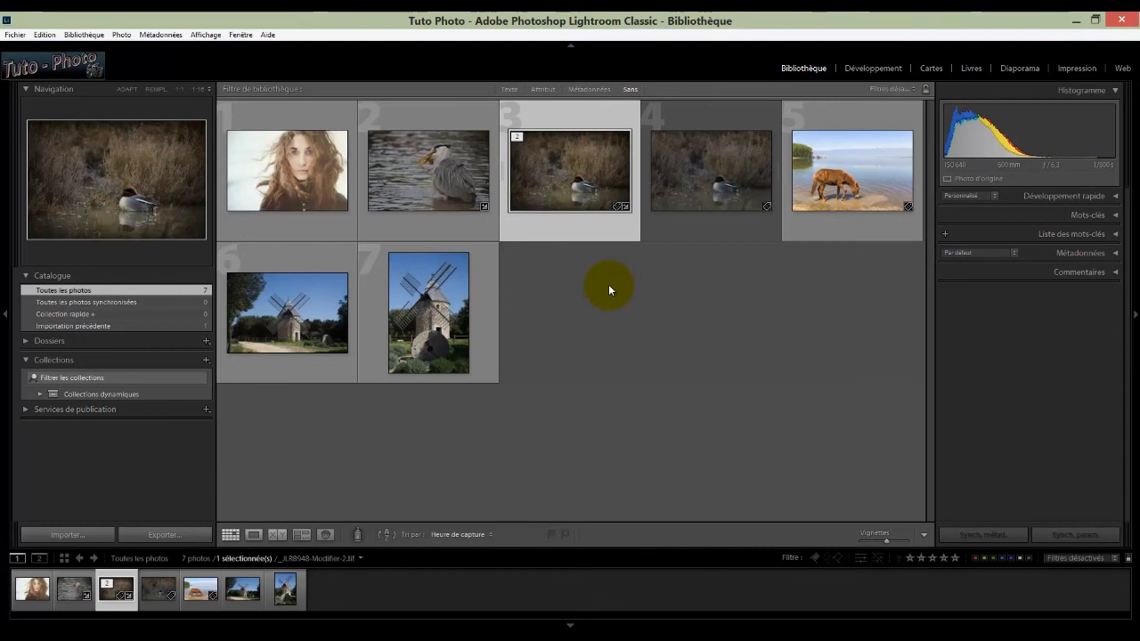
{"action": "left_click", "coordinate": [1031, 378]}
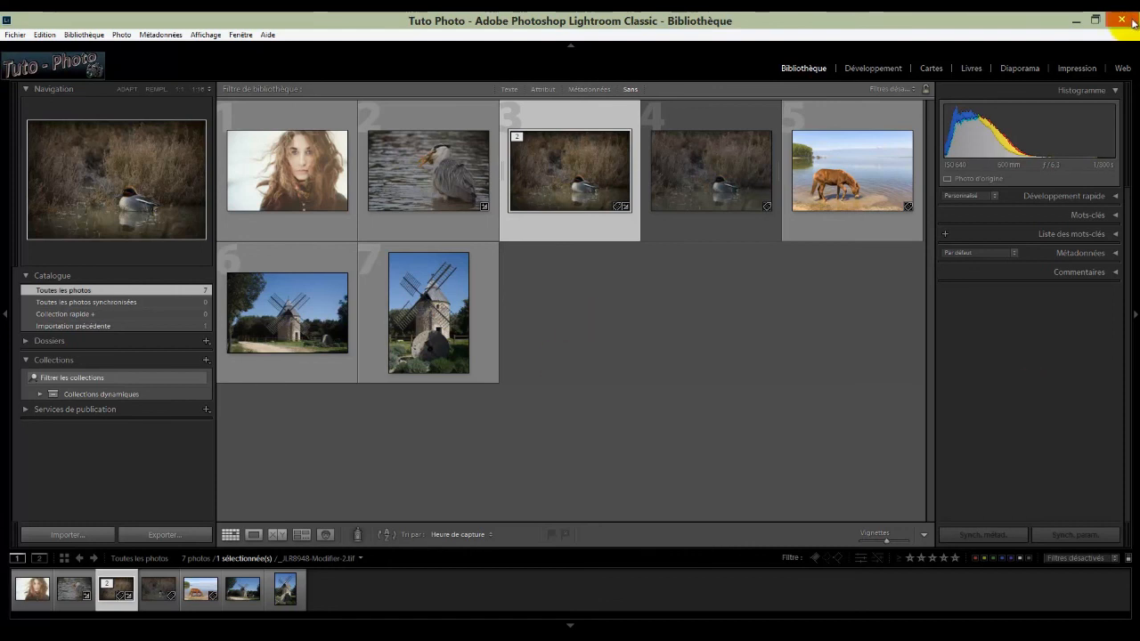